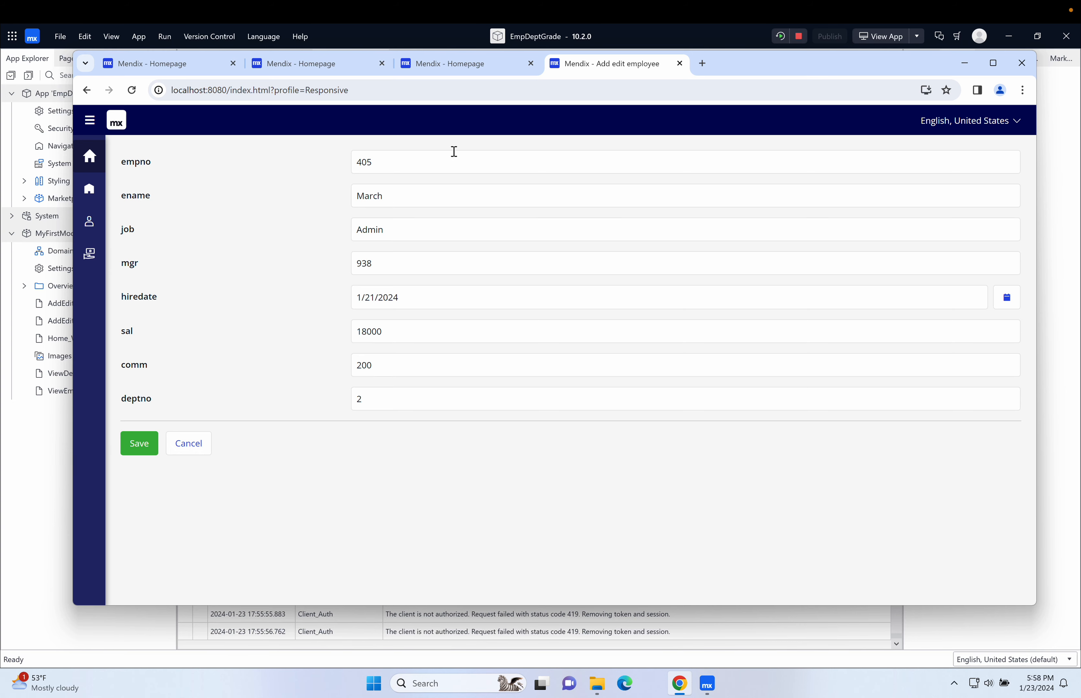
- Look through the fields of the employee form, from empno to mgr, and view the hiredate calendar
left_click(408, 162)
left_click(408, 193)
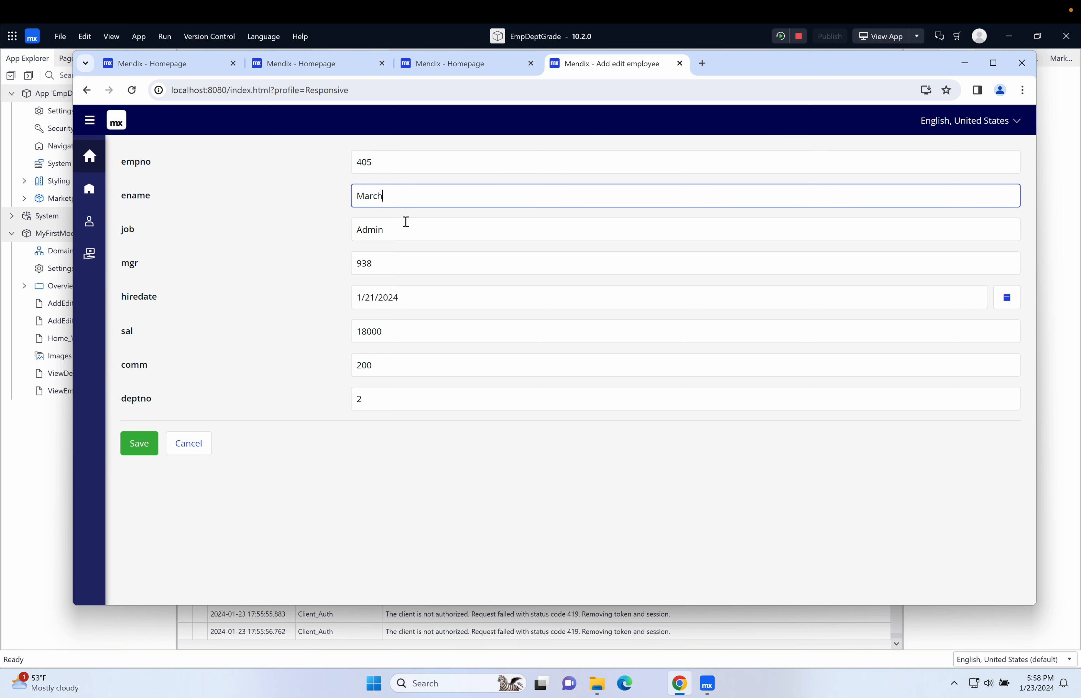
left_click(407, 226)
left_click(406, 257)
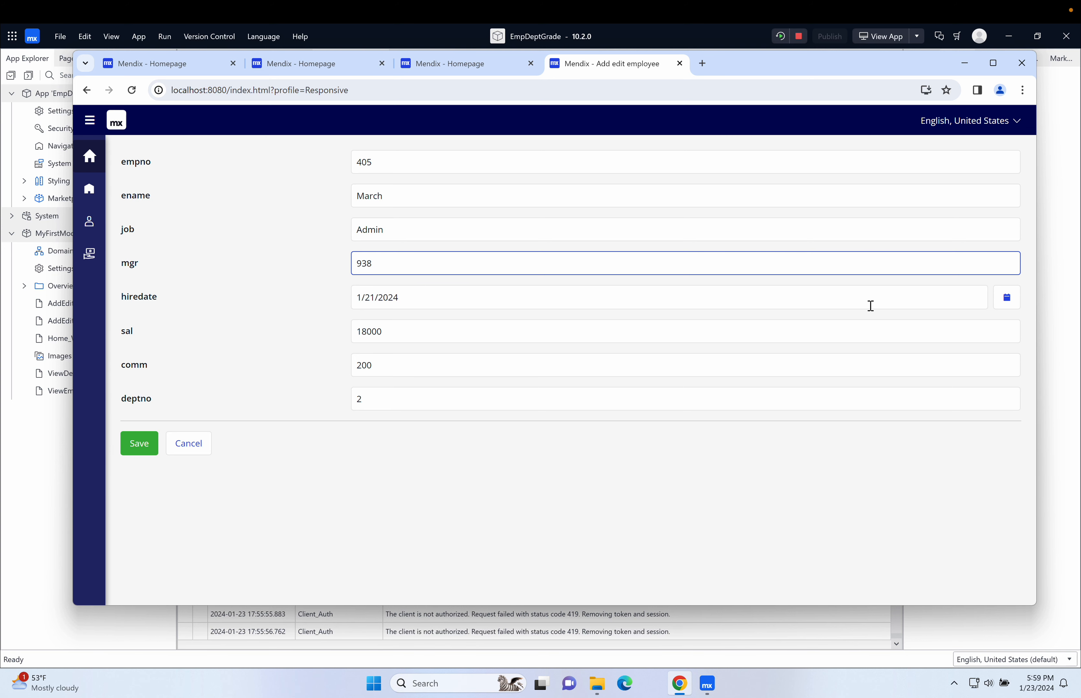
left_click(1007, 301)
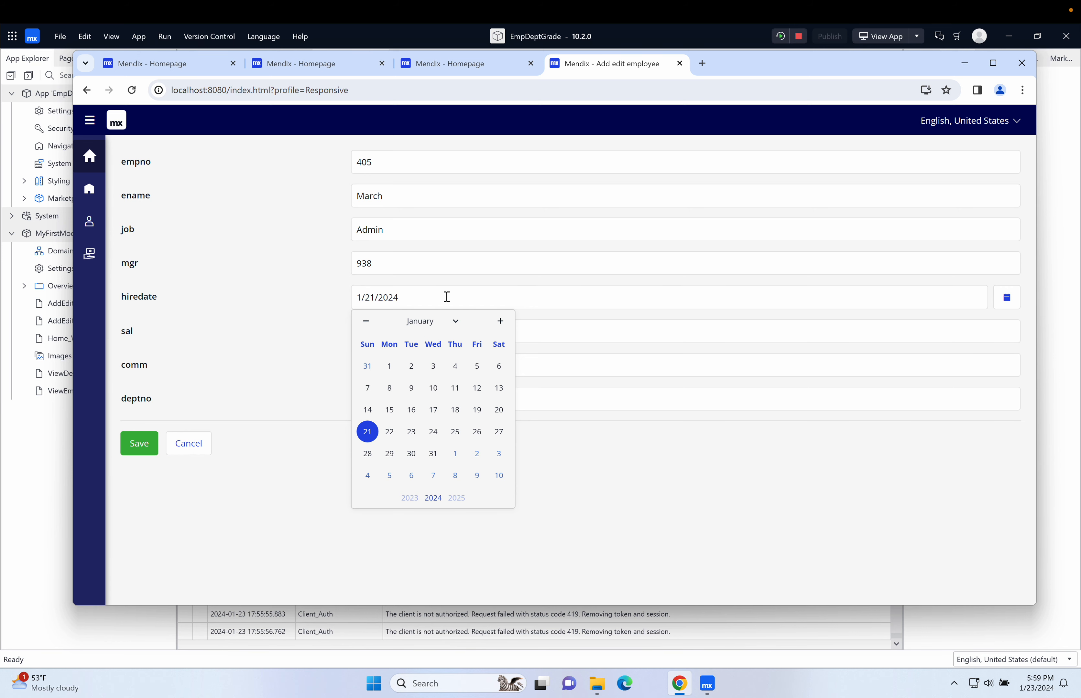
left_click(243, 352)
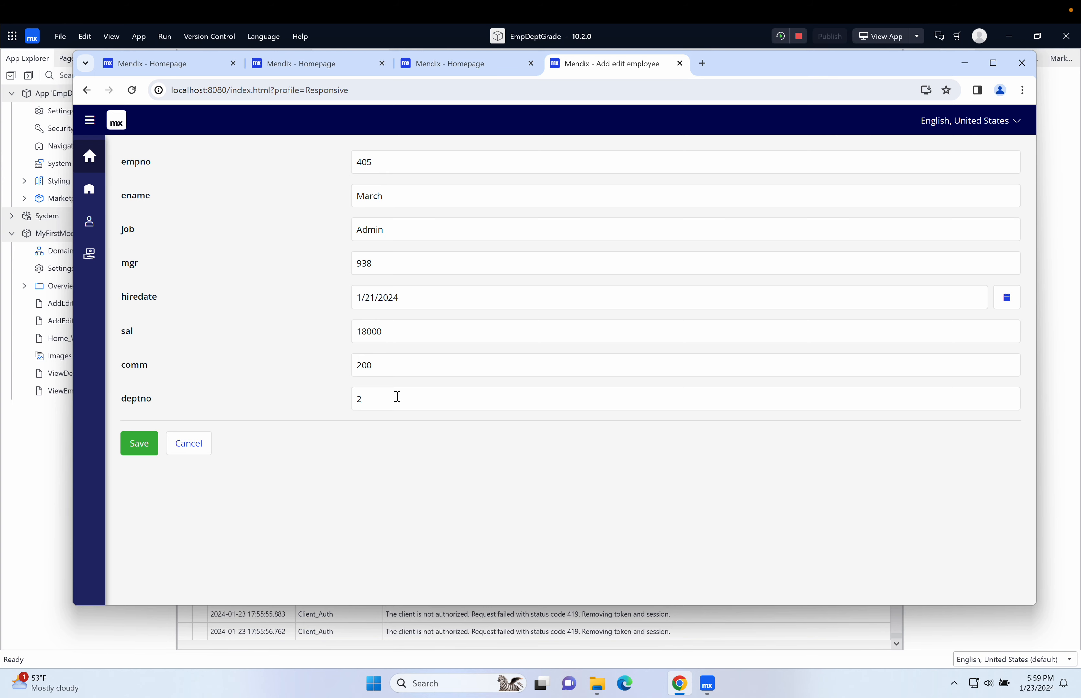
- Replace the employee's job with Apple, and cancel the edit without saving
left_click(427, 229)
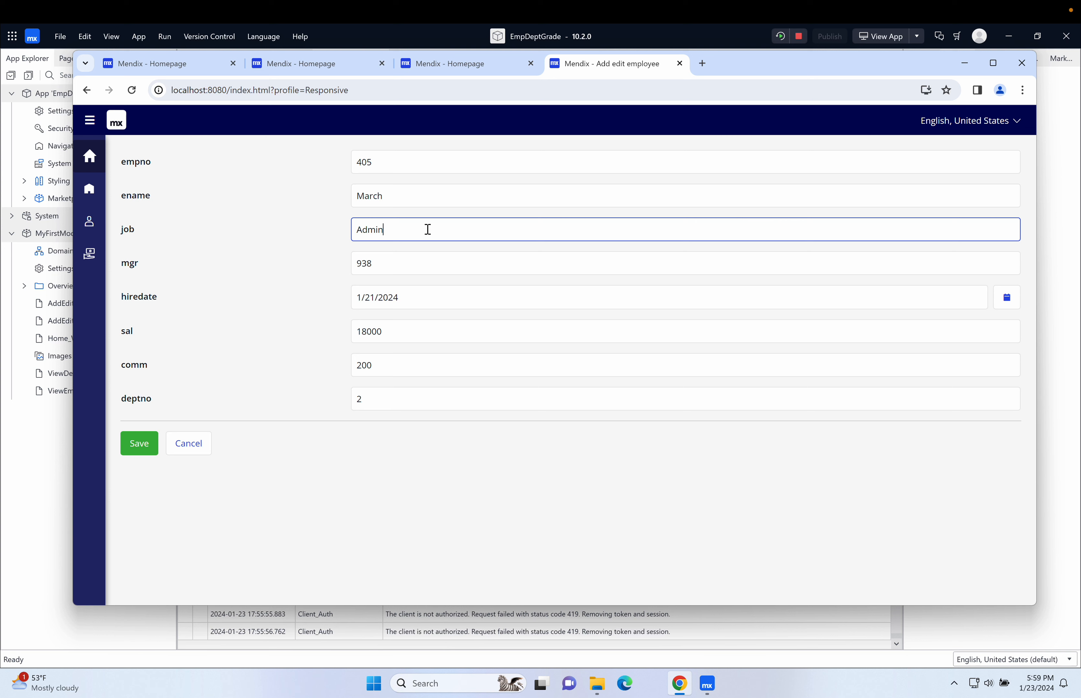
key("BackSpace")
key("BackSpace")
key("BackSpace")
key("BackSpace")
key("BackSpace")
type("Apple")
left_click(189, 447)
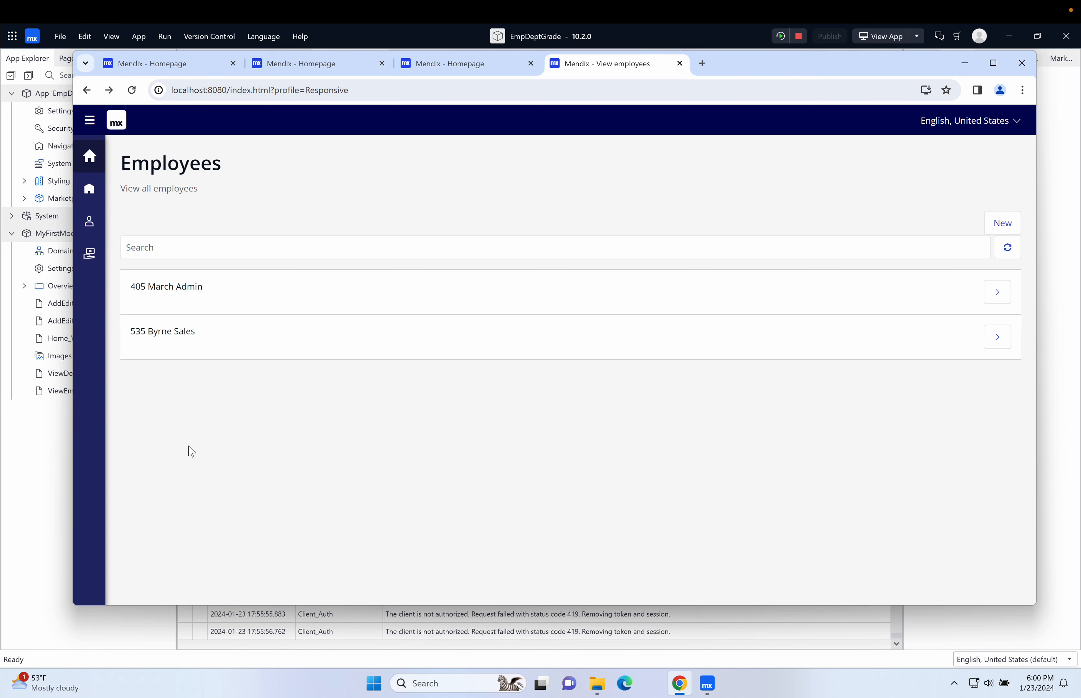
- Switch to Mendix Studio Pro and open the Employee entity's job attribute from the MyFirstModule domain model
left_click(53, 466)
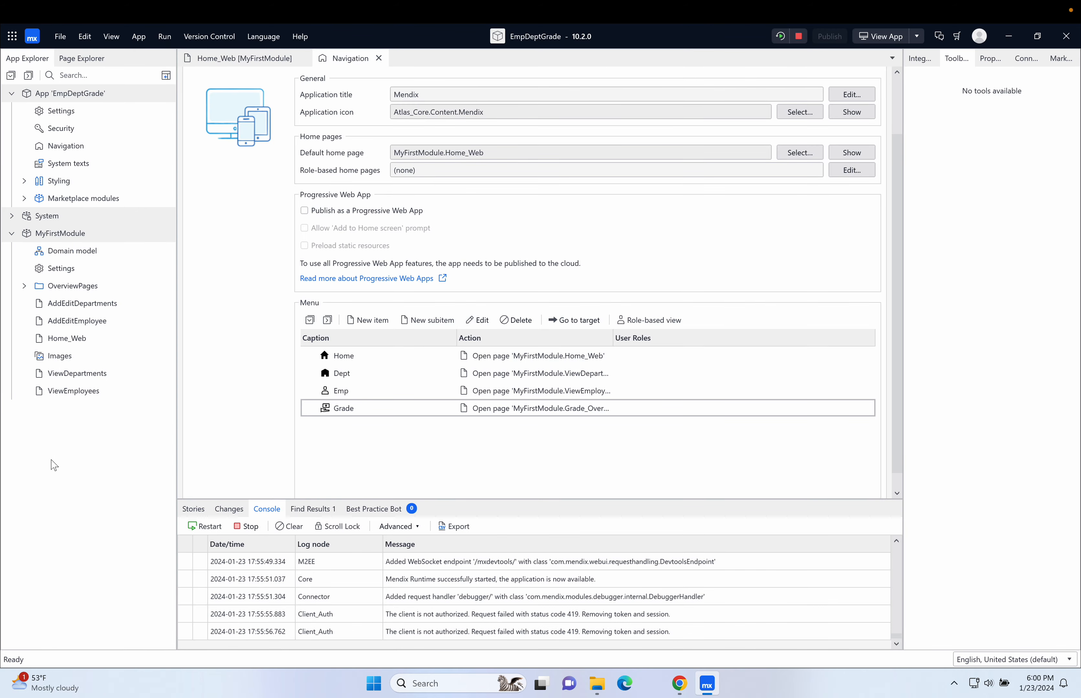
left_click(378, 58)
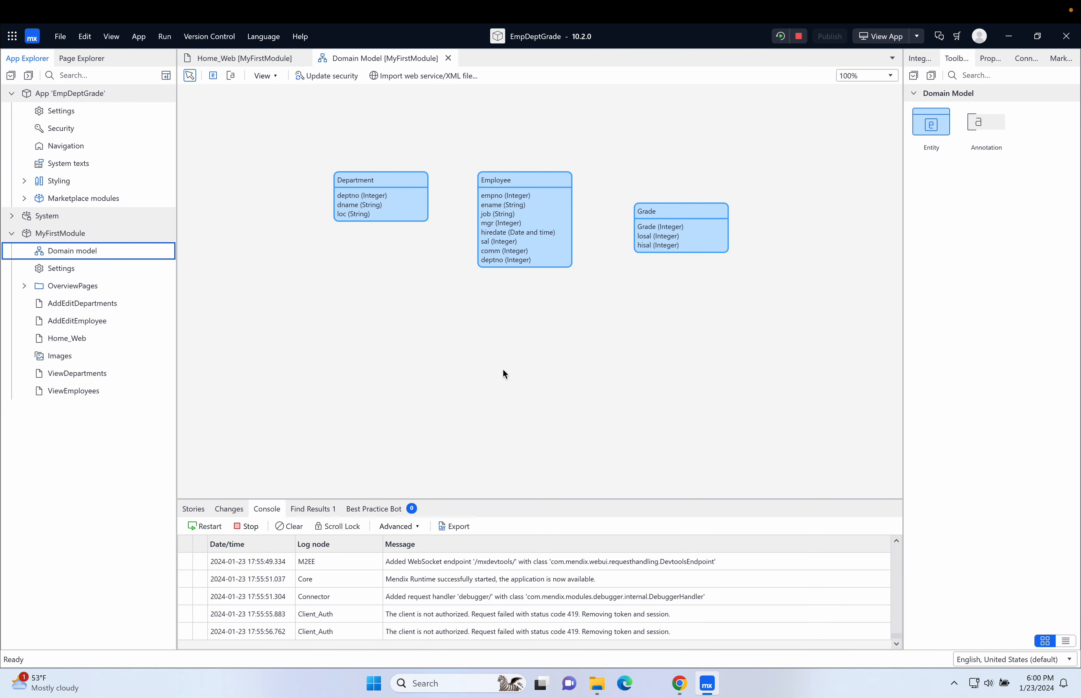
left_click(530, 178)
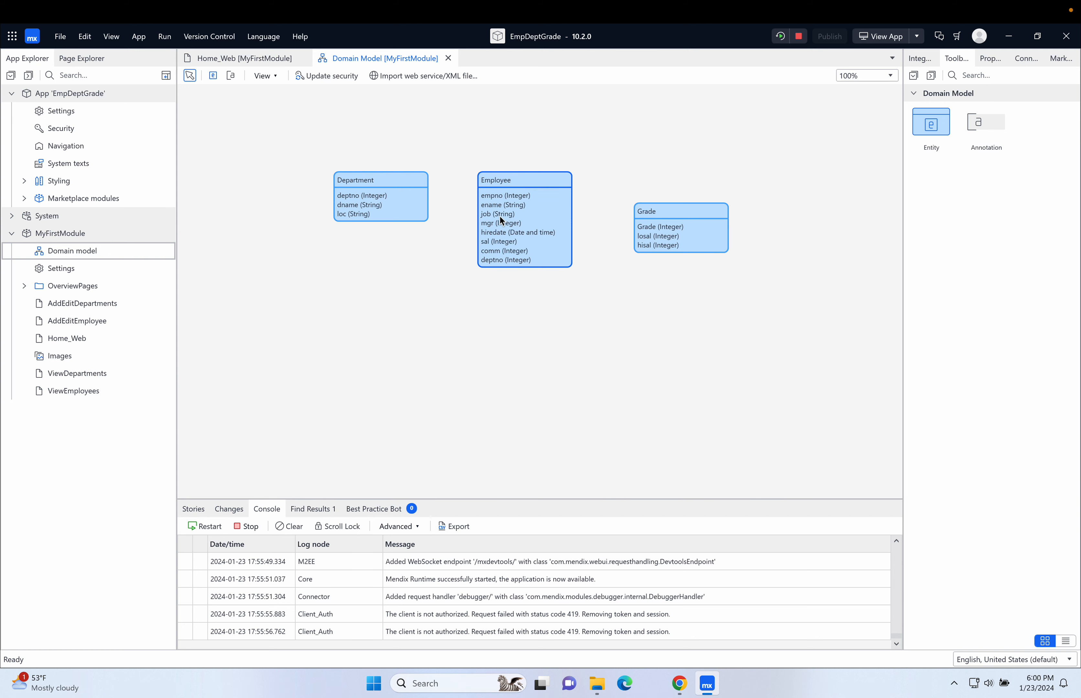
double_click(523, 178)
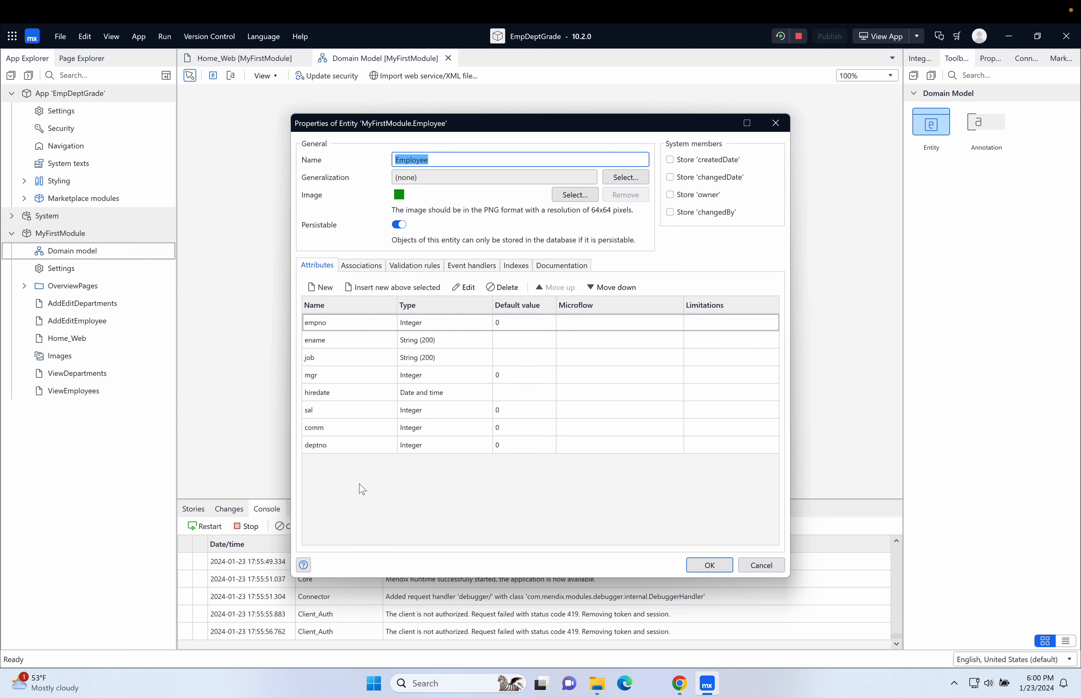
double_click(425, 360)
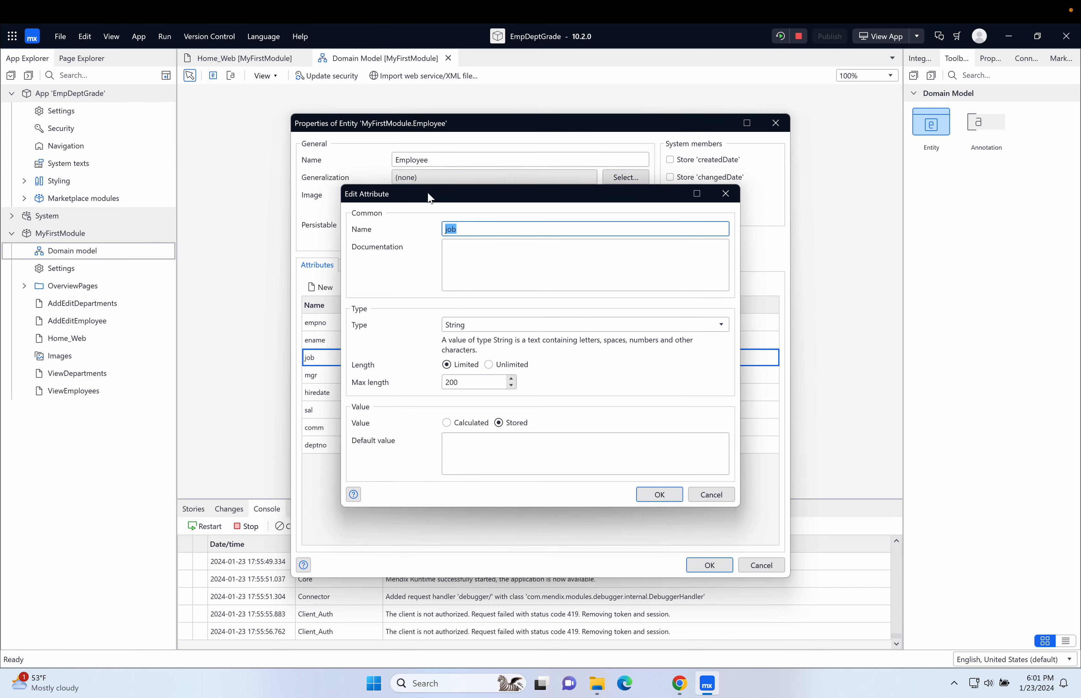
left_click_drag(427, 192, 419, 224)
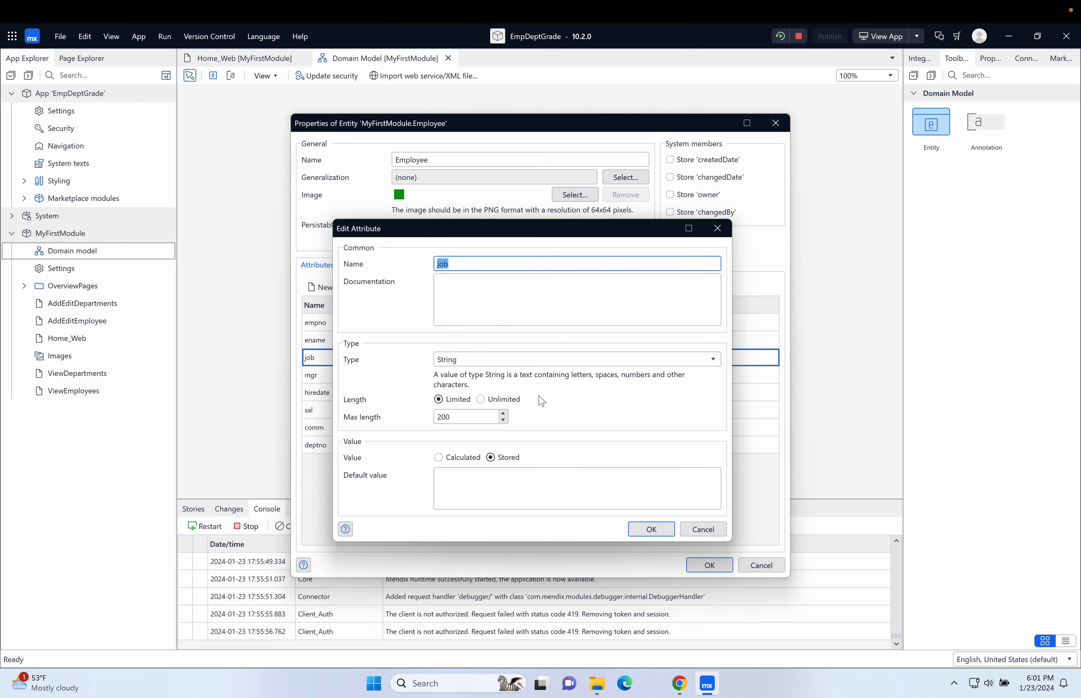
left_click_drag(470, 223, 626, 242)
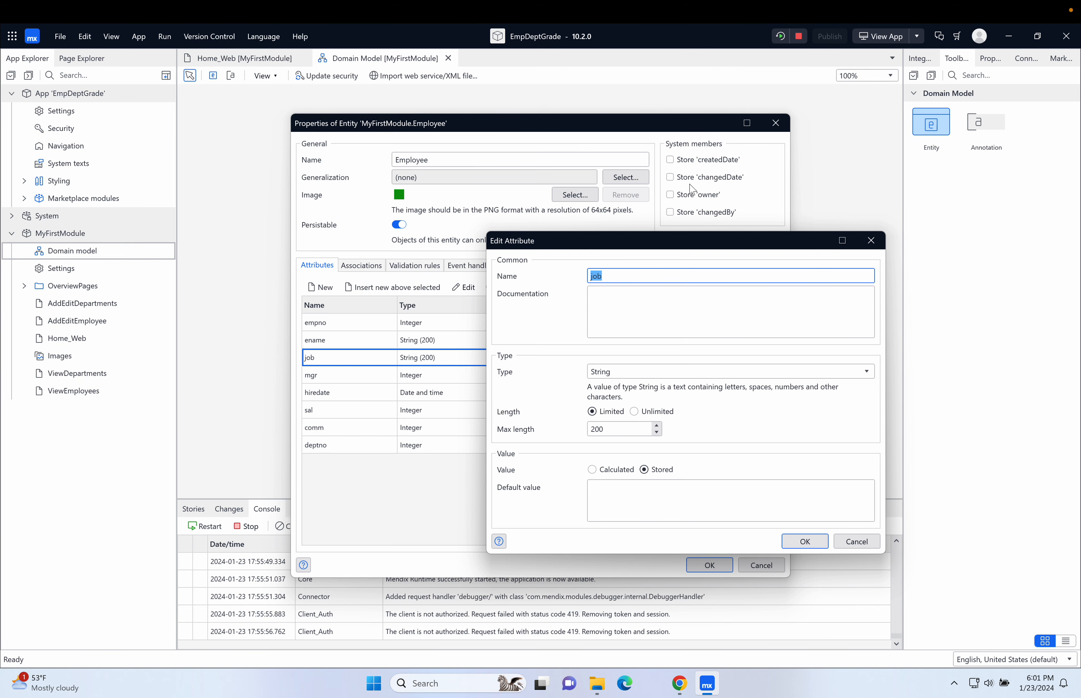
left_click_drag(698, 244, 542, 241)
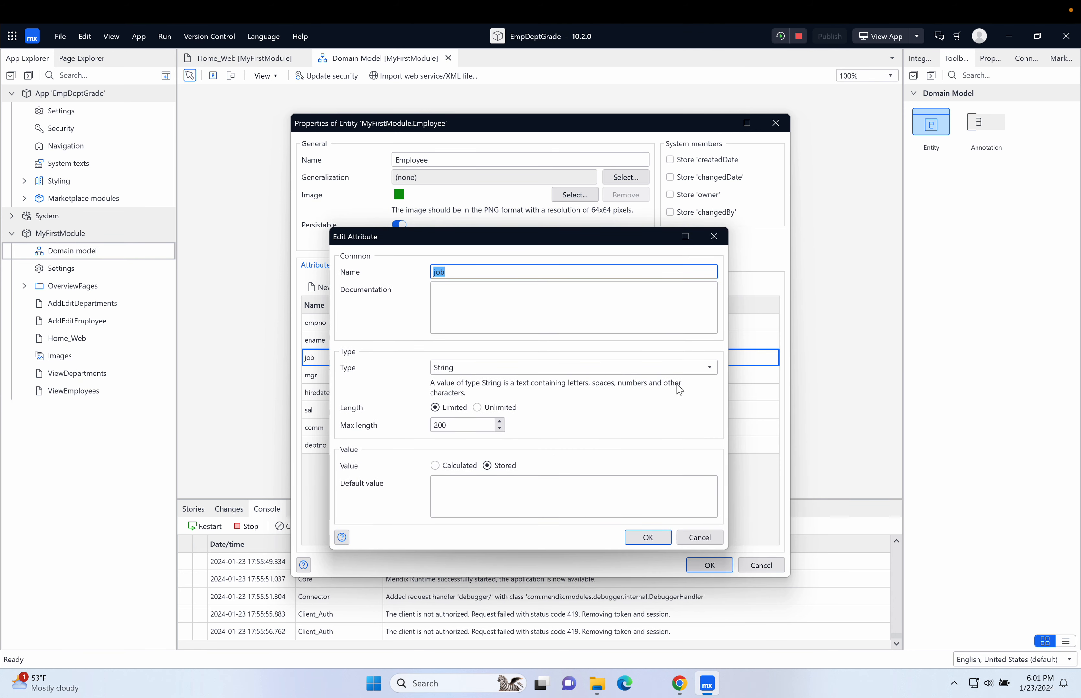
- Set the job attribute's type to Enumeration and create a new enumeration named Jobs for it
left_click(710, 369)
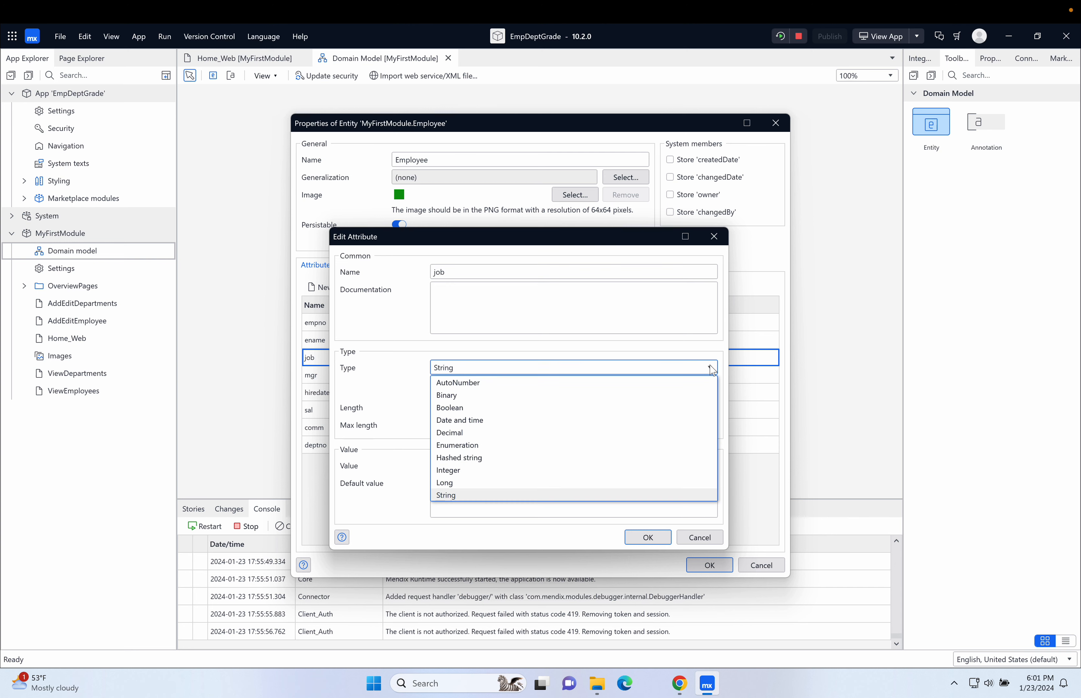
left_click(479, 450)
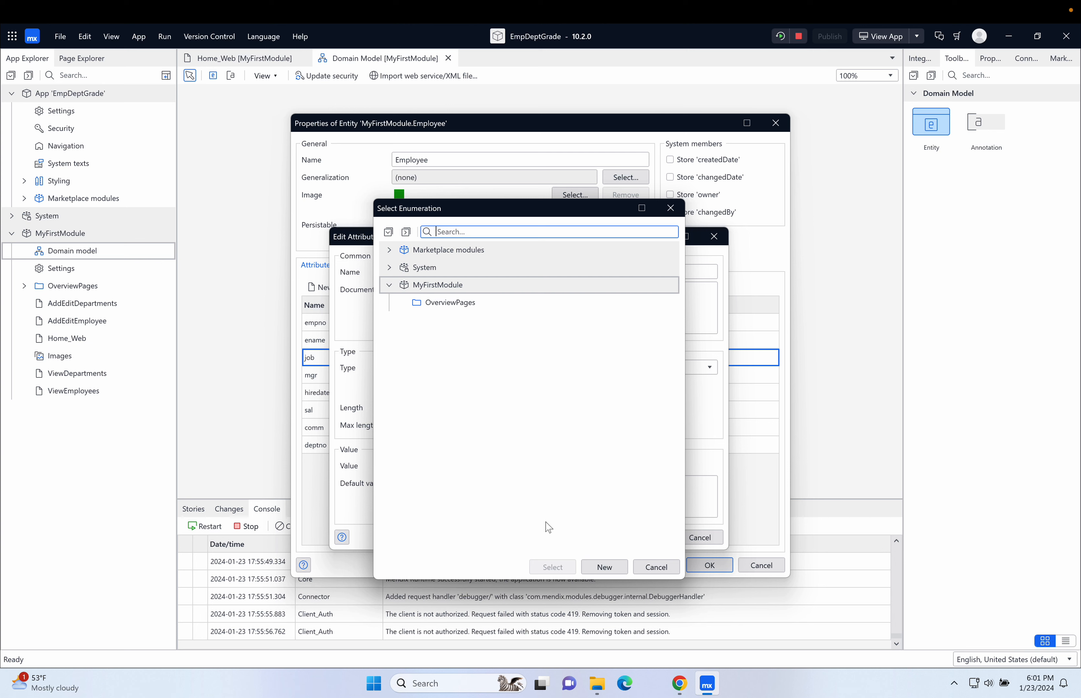
left_click(604, 567)
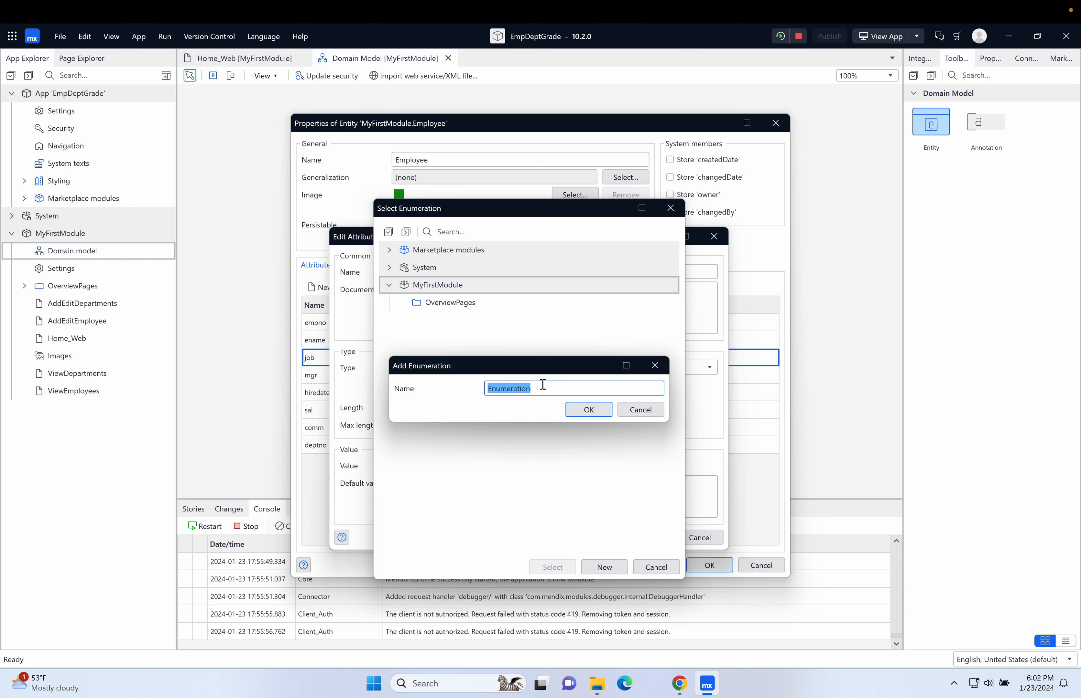
type("Jobs")
left_click(600, 412)
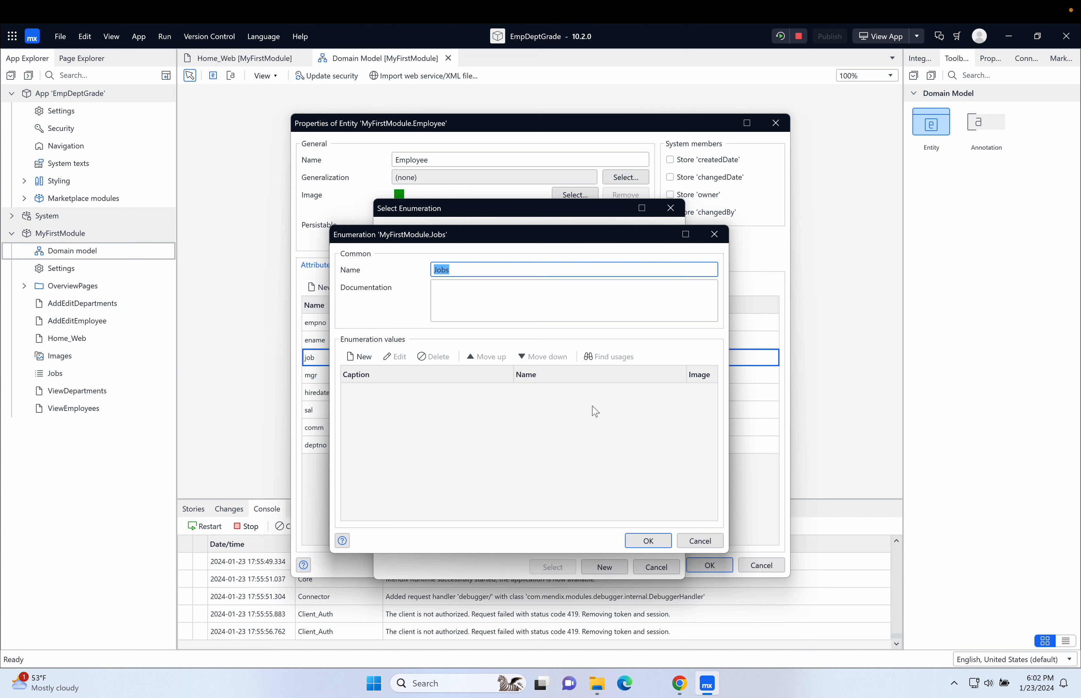
- Add an enumeration value with the caption and name Admin to the Jobs enumeration
left_click(362, 357)
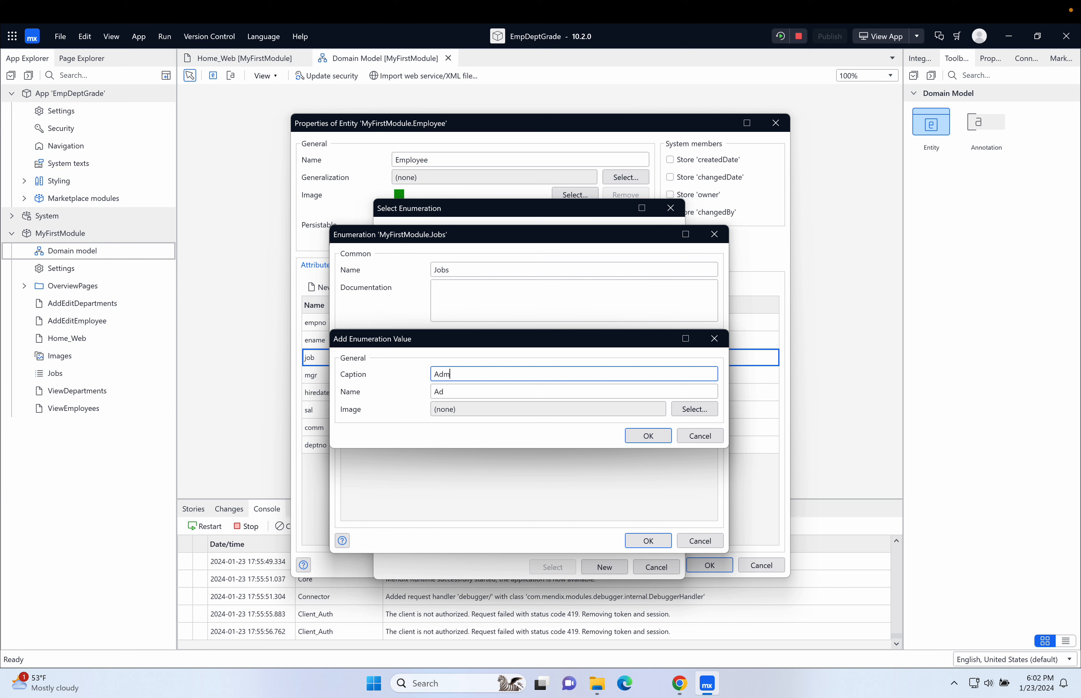
type("in")
left_click(459, 391)
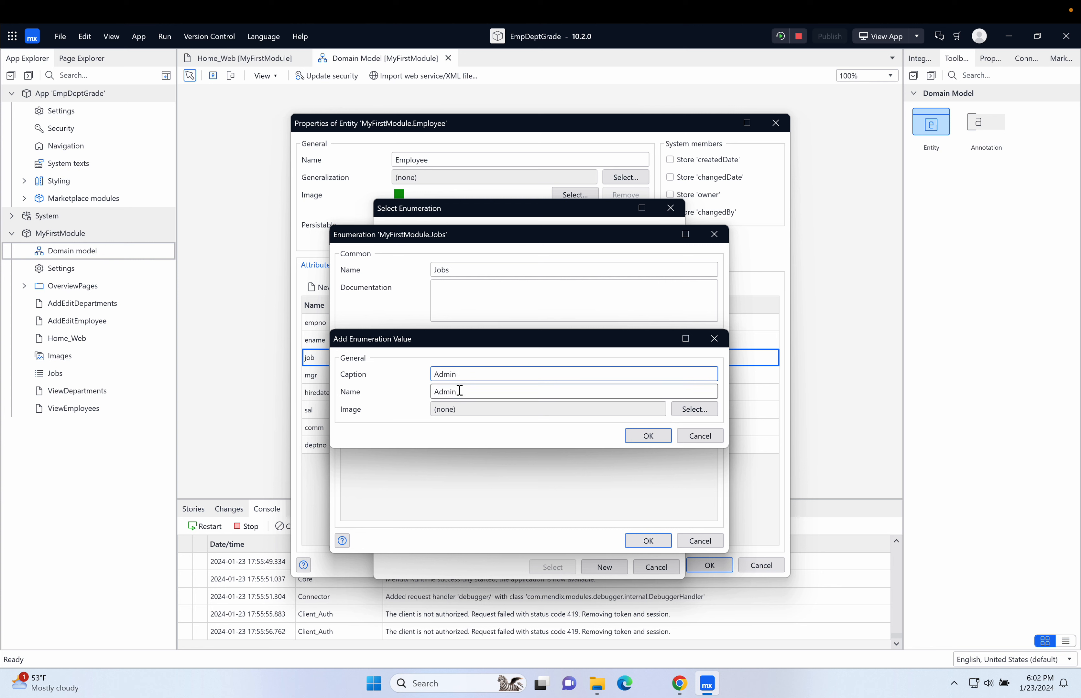
left_click(648, 436)
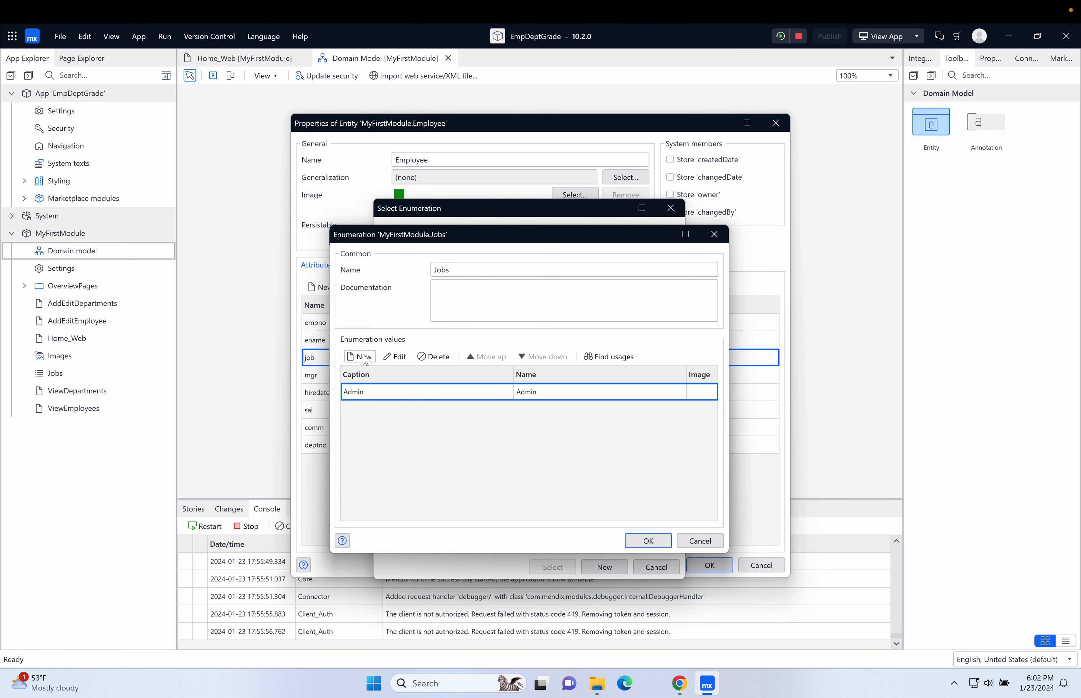
- Add the values Sales and Manager to the Jobs enumeration
left_click(352, 357)
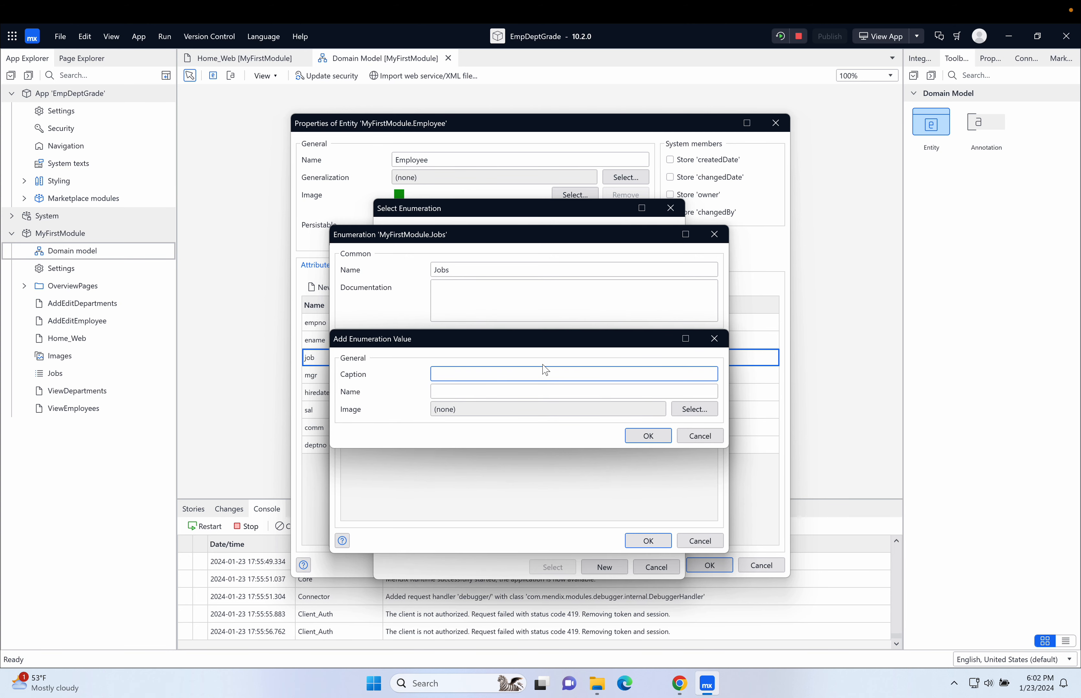
type("Sales")
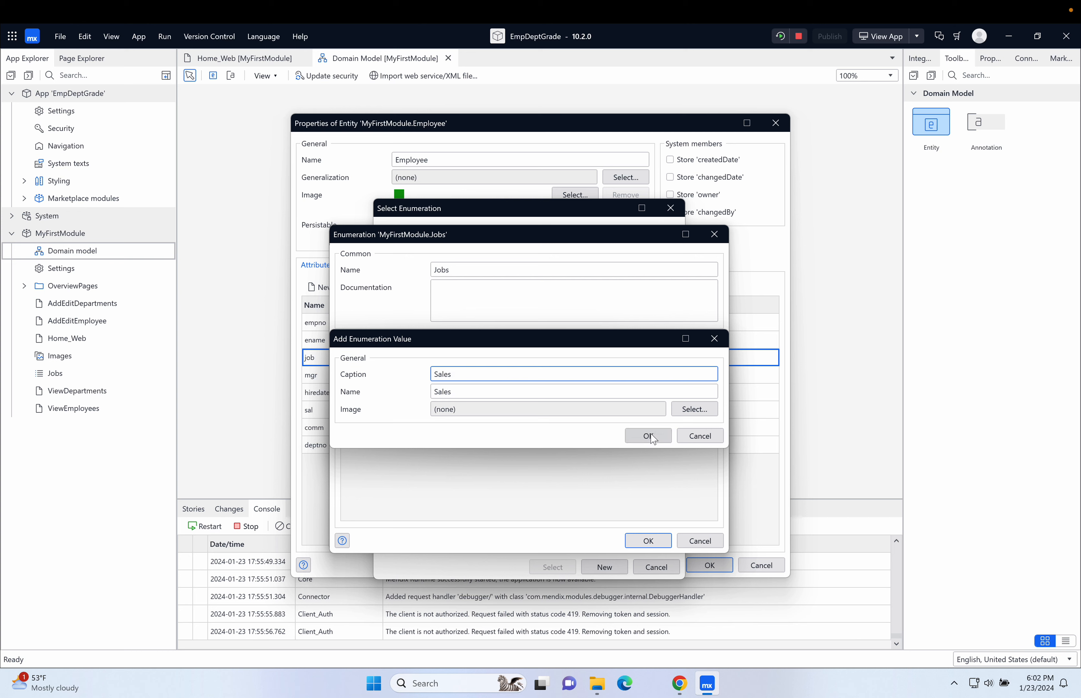
left_click(648, 436)
left_click(359, 357)
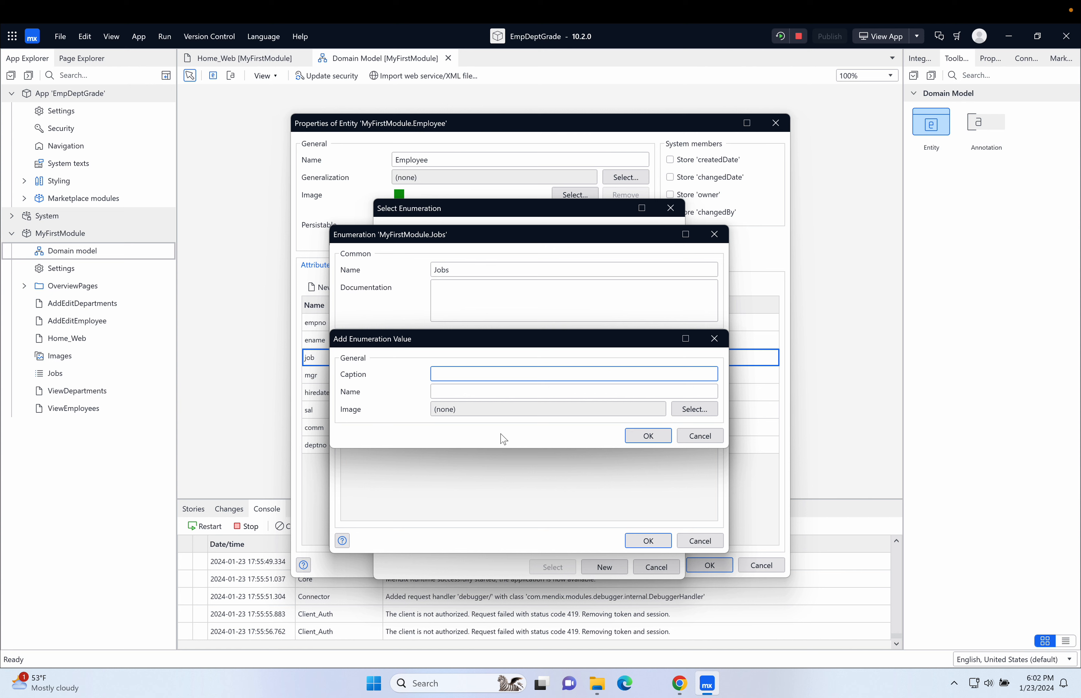
type("Manager")
left_click(648, 436)
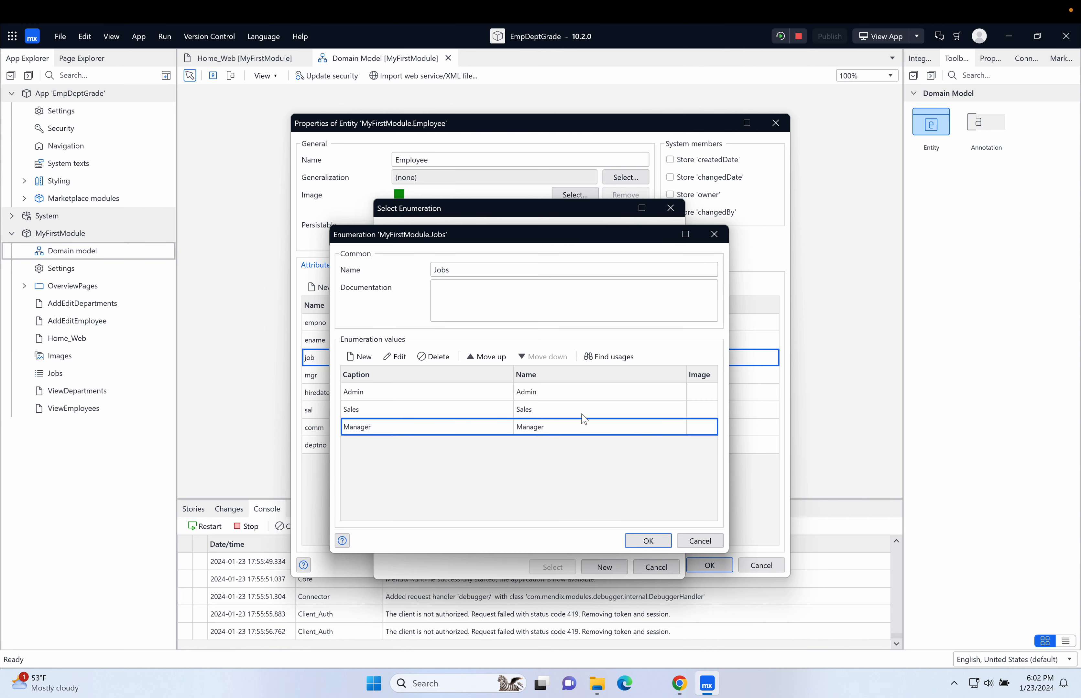
- Add the values Analyst and President to the Jobs enumeration
left_click(369, 361)
type("Analyst")
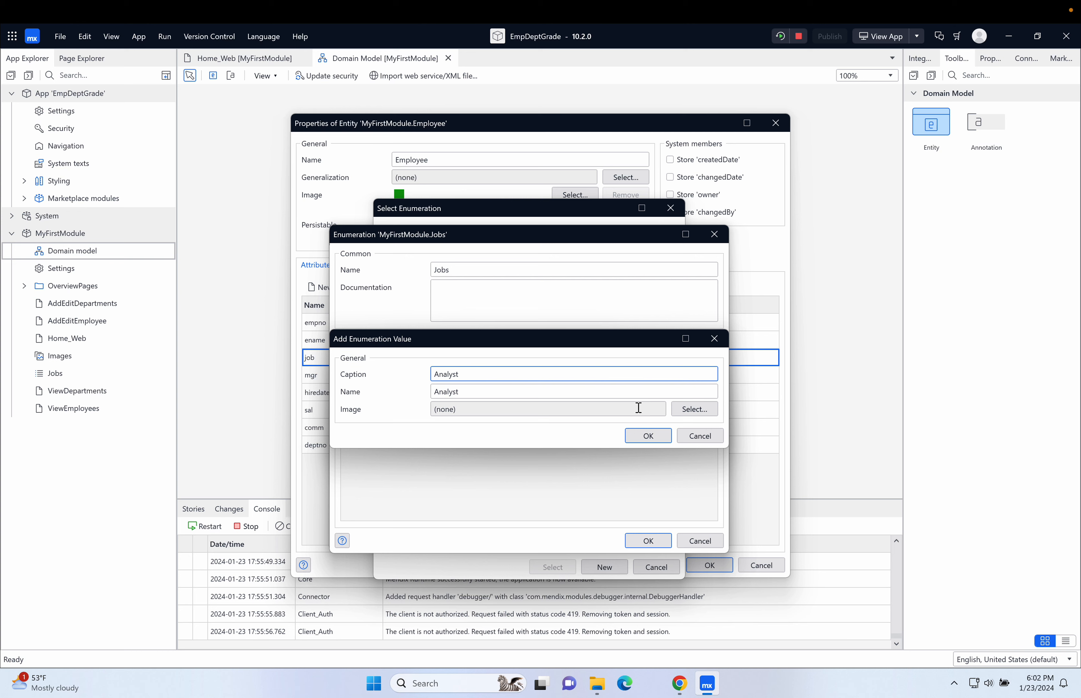
left_click(644, 437)
left_click(375, 355)
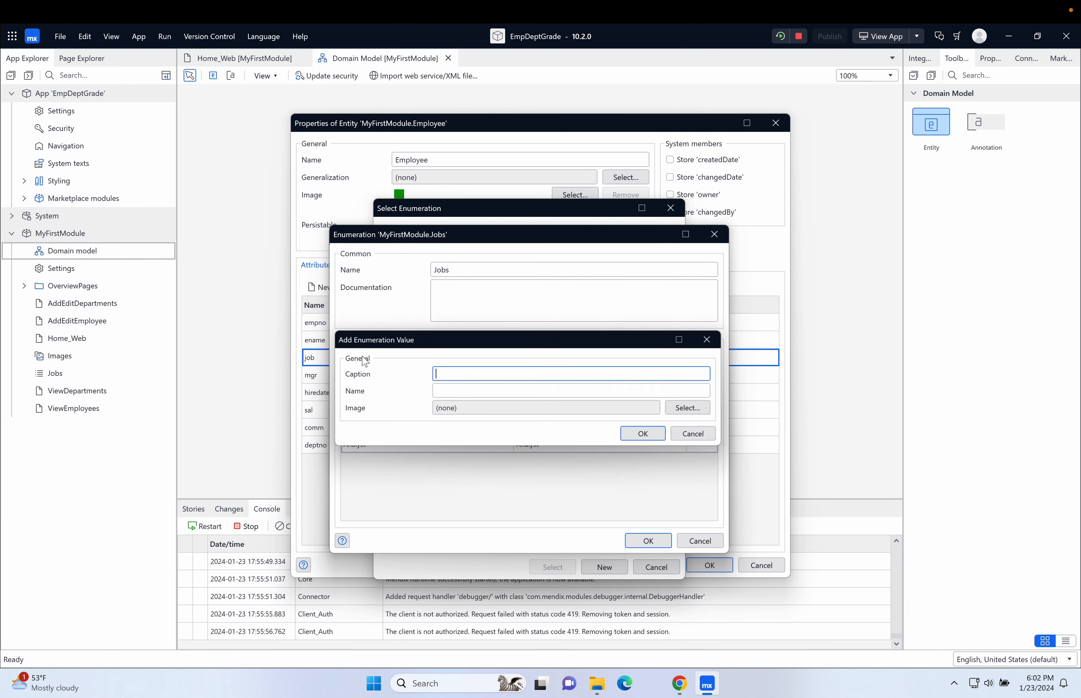
type("President")
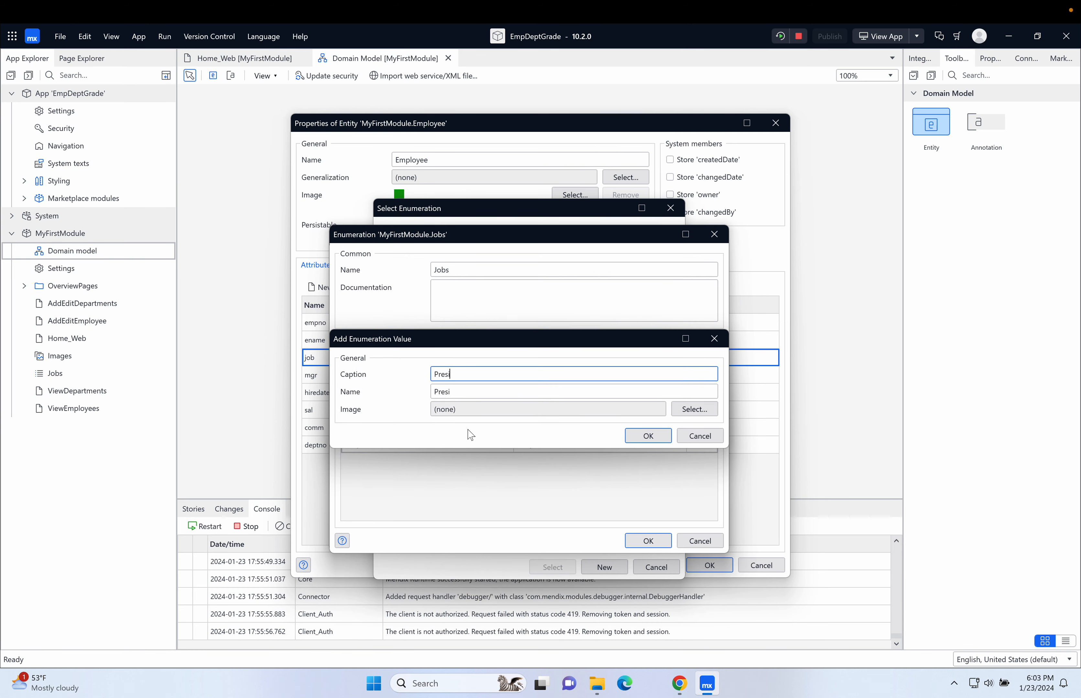
left_click(647, 437)
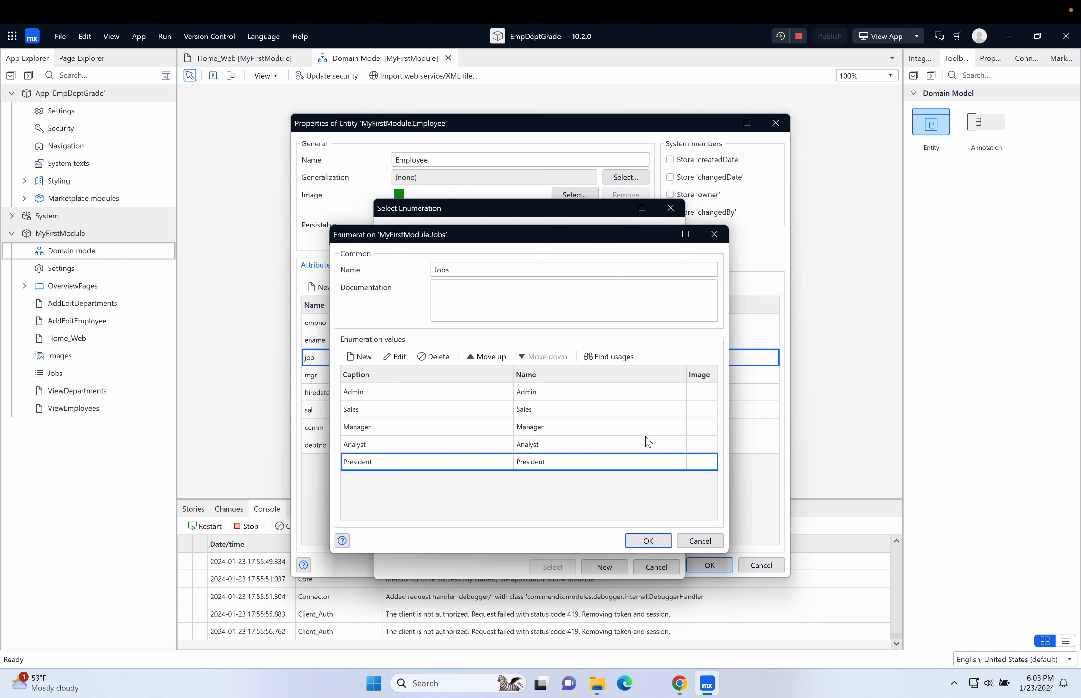
- Accept the Jobs enumeration for the job attribute and apply the changes to the Employee entity
left_click(648, 540)
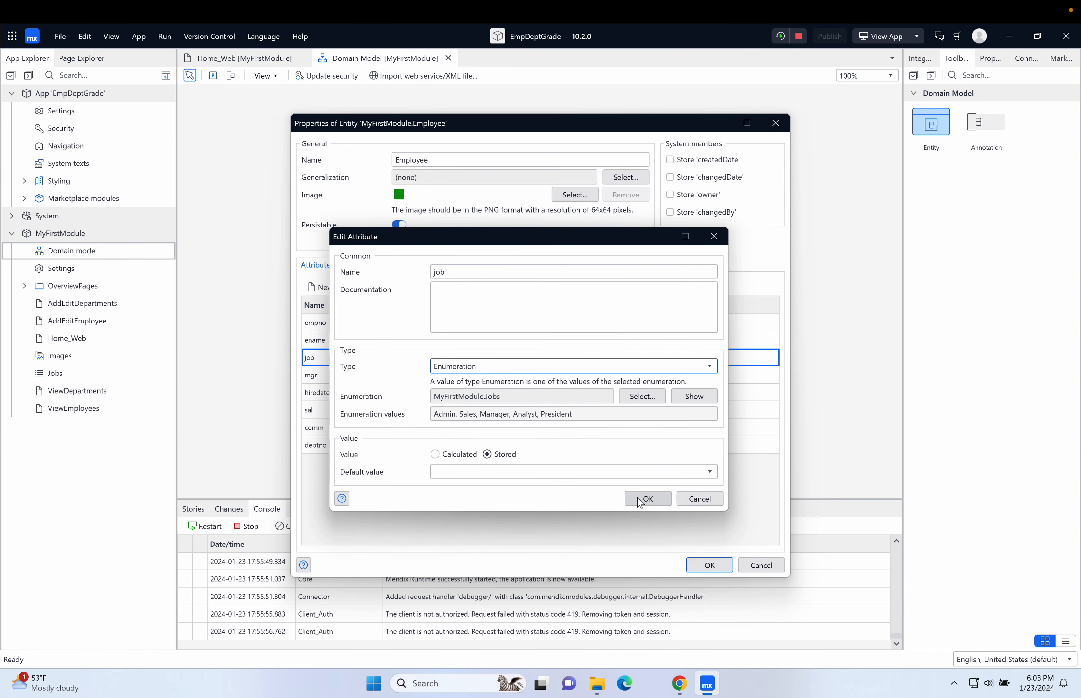
left_click(641, 500)
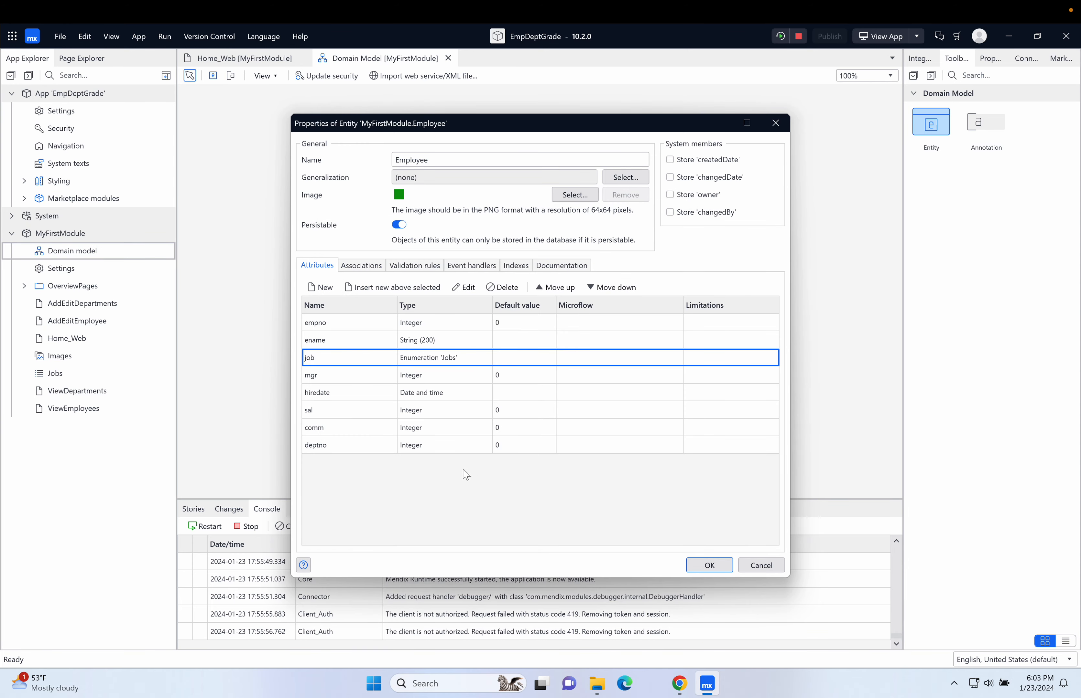
left_click(722, 568)
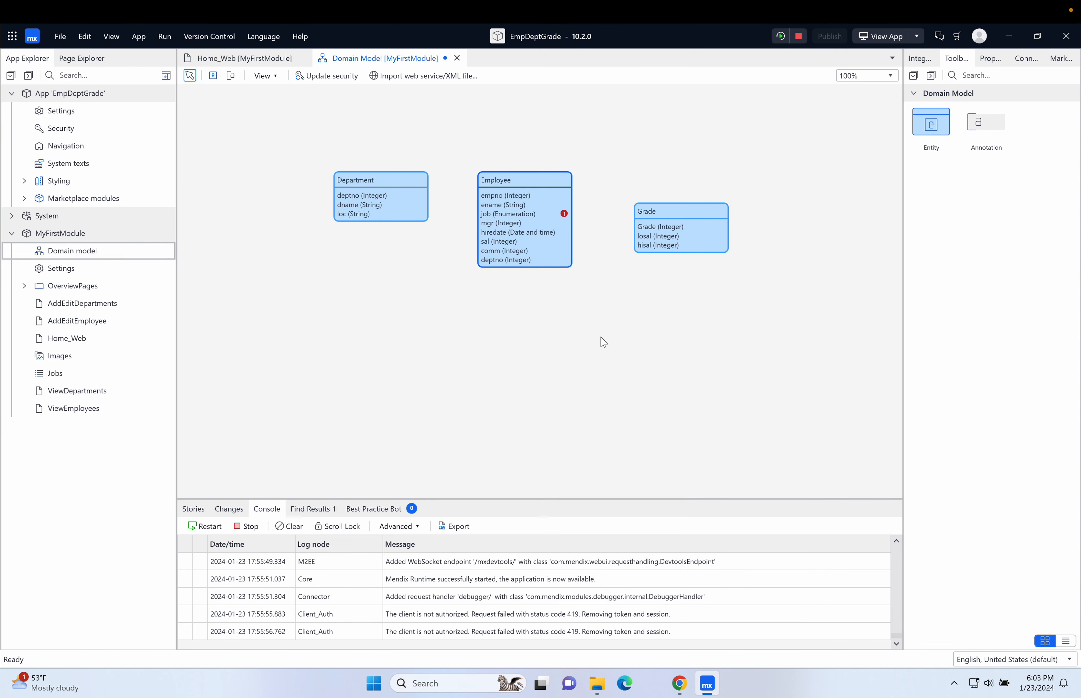
- Check the flagged job attribute's settings, save the domain model and try to rerun the app
double_click(564, 218)
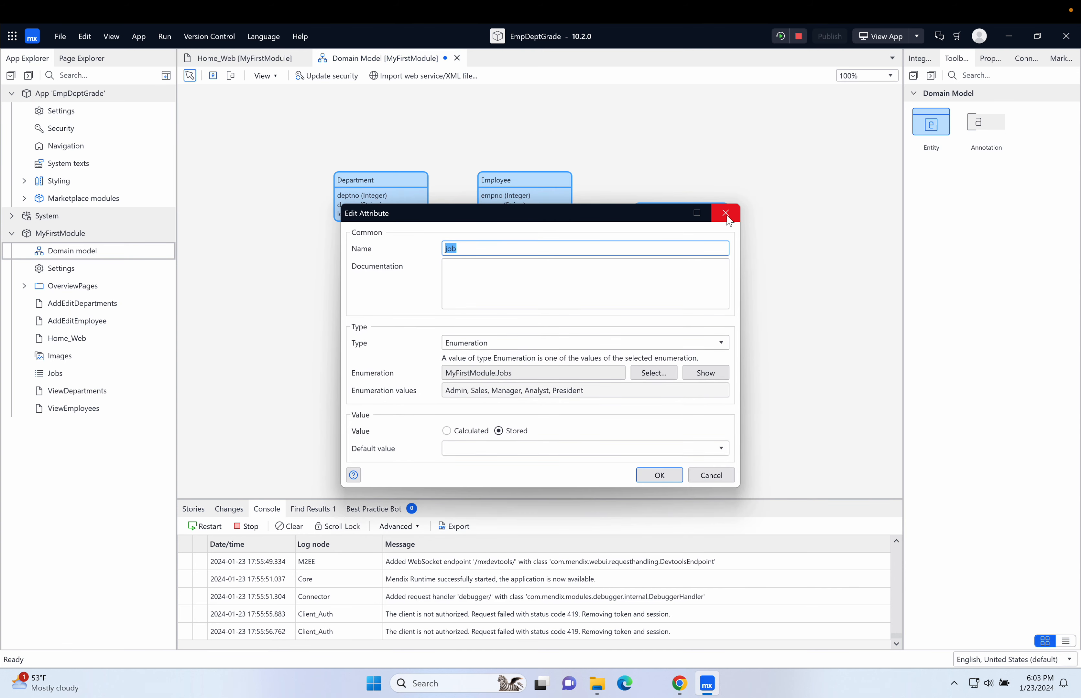
left_click(726, 213)
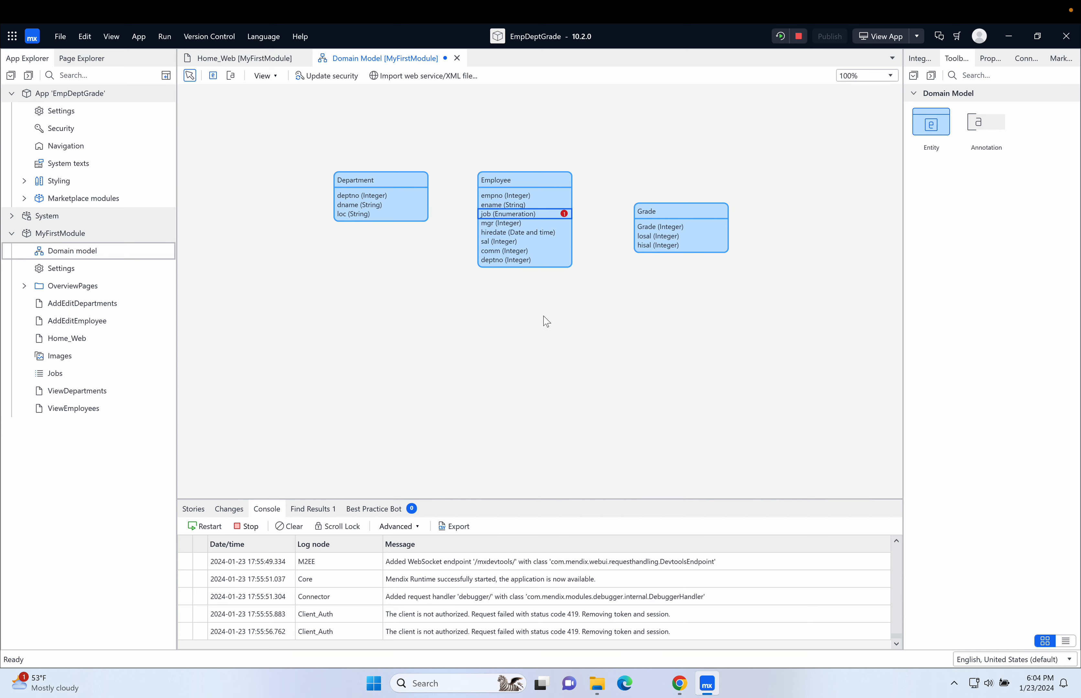
key("ctrl+s")
left_click(780, 36)
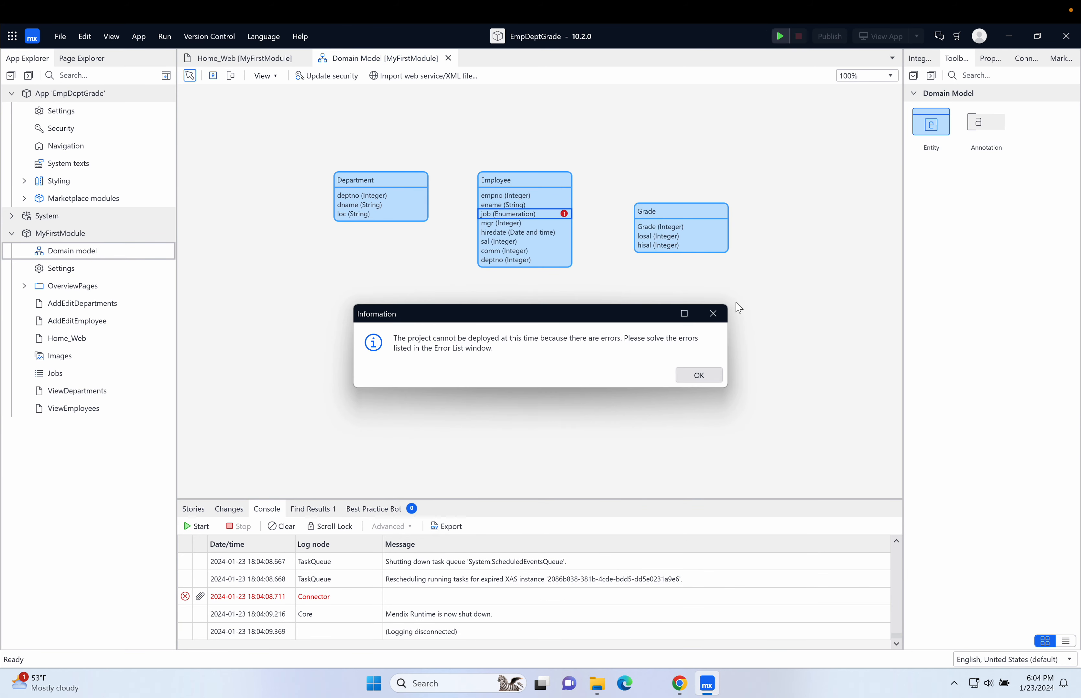
- Dismiss the deployment message and look through the console log for the cause of the errors
left_click(705, 377)
left_click(363, 613)
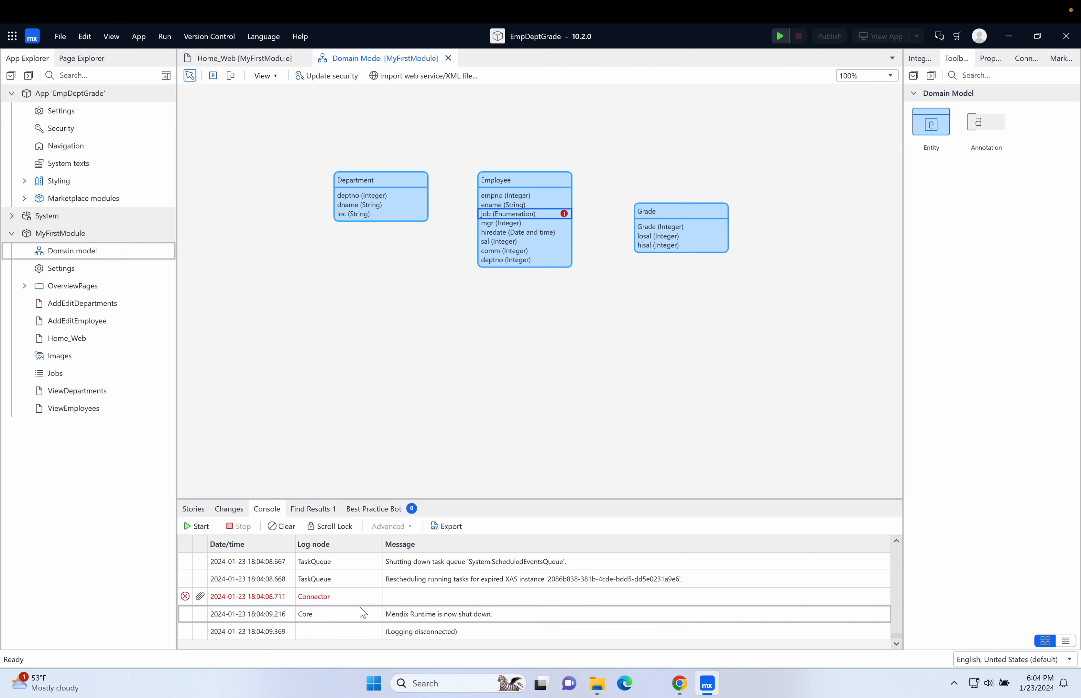
scroll(363, 613, "up", 20)
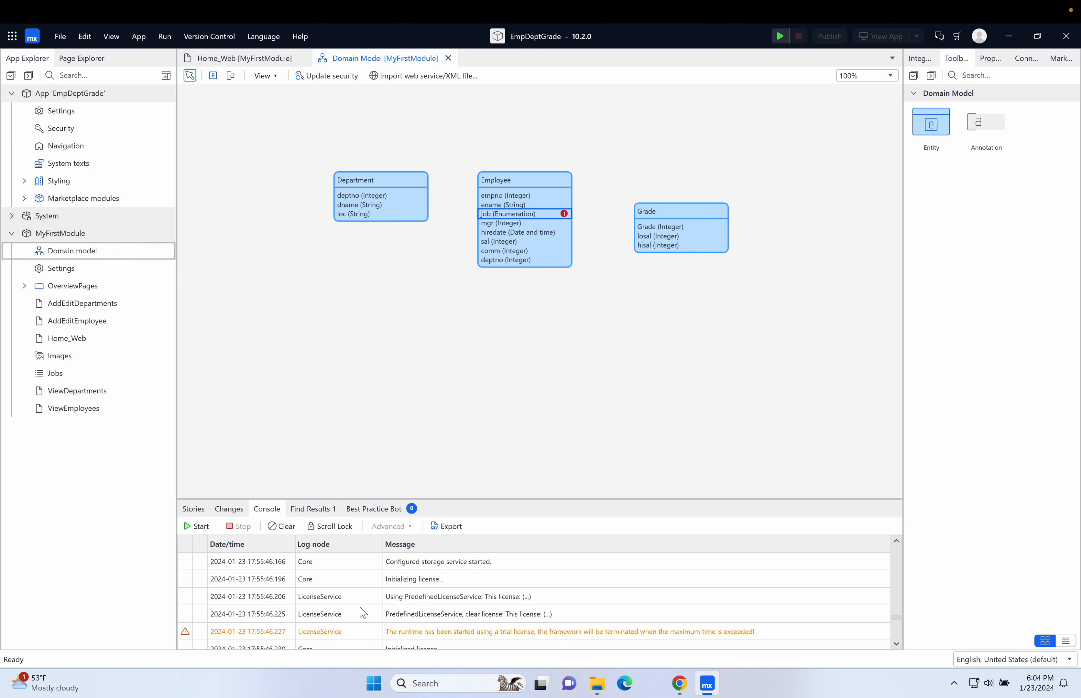
scroll(363, 613, "down", 20)
scroll(363, 613, "down", 15)
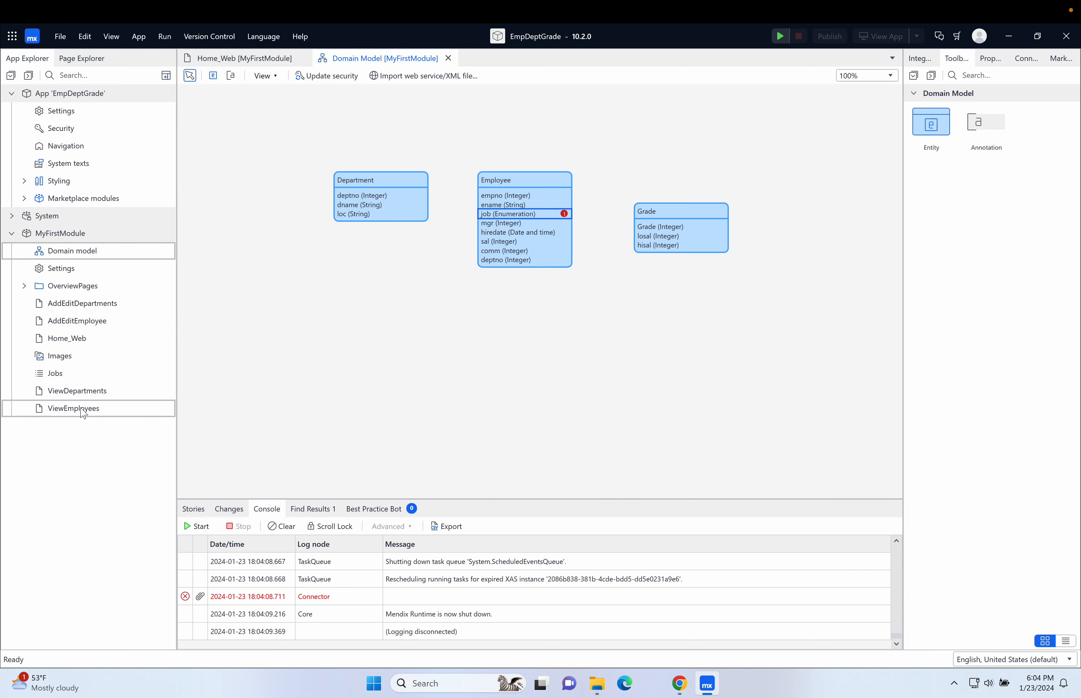
- Open the AddEditEmployee page and delete the job text box from its form
double_click(72, 321)
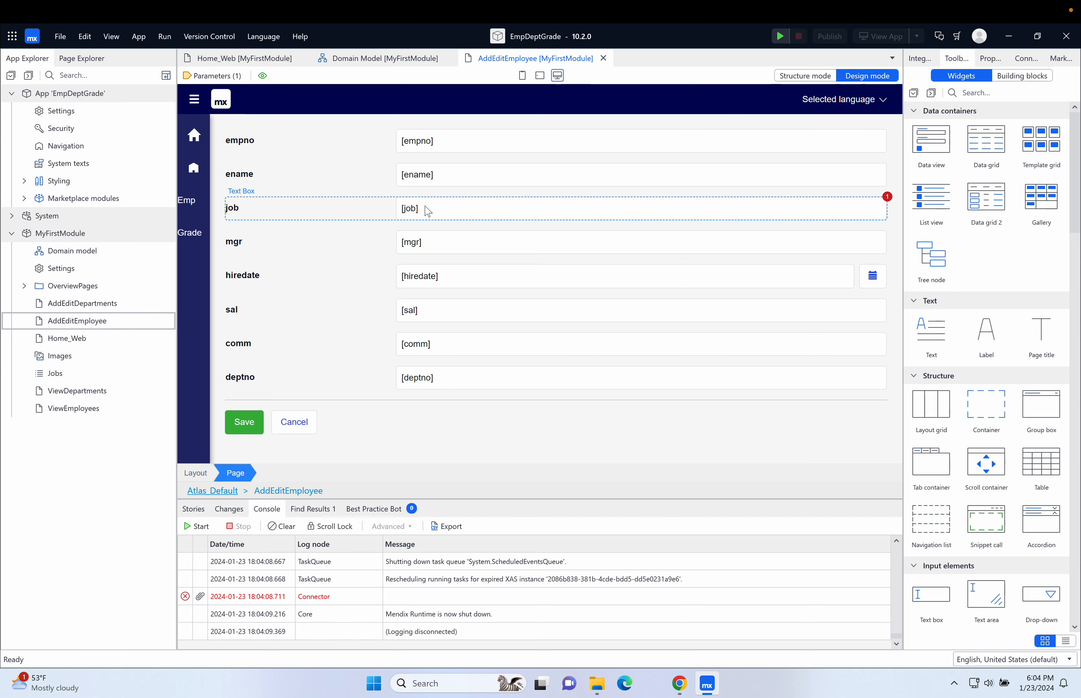
left_click(427, 211)
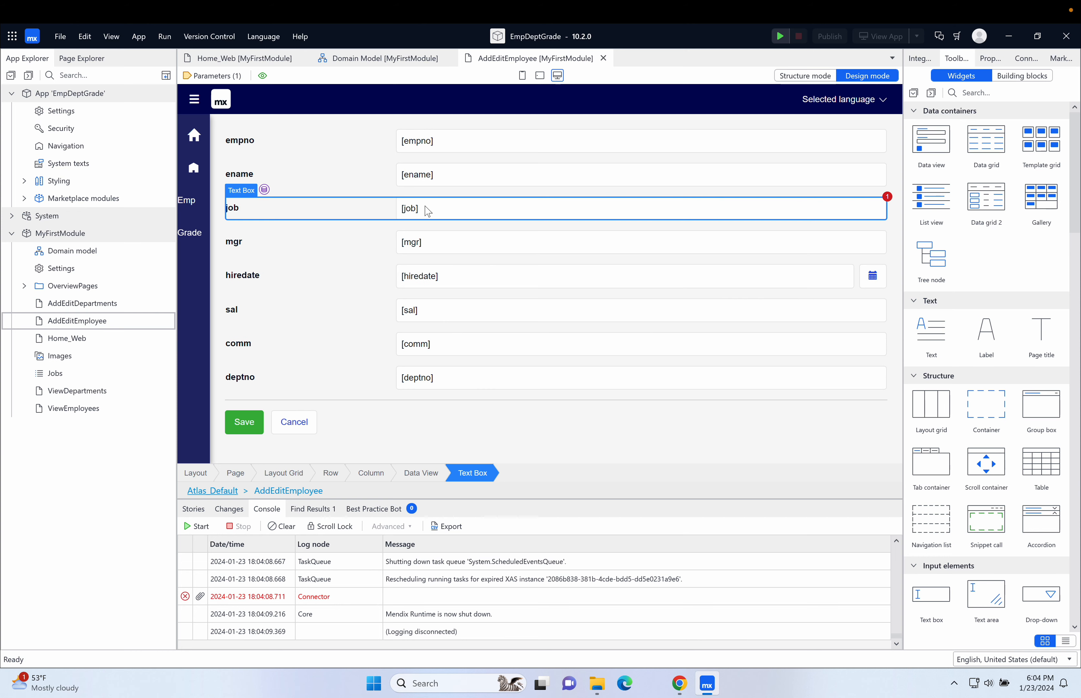
right_click(428, 211)
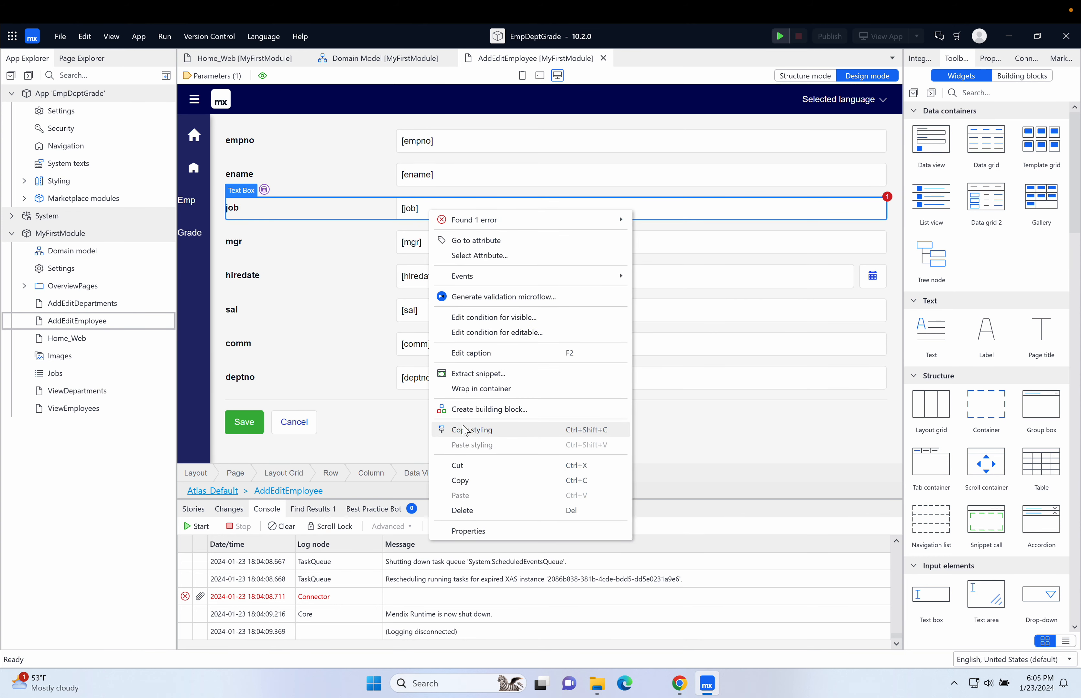
left_click(490, 511)
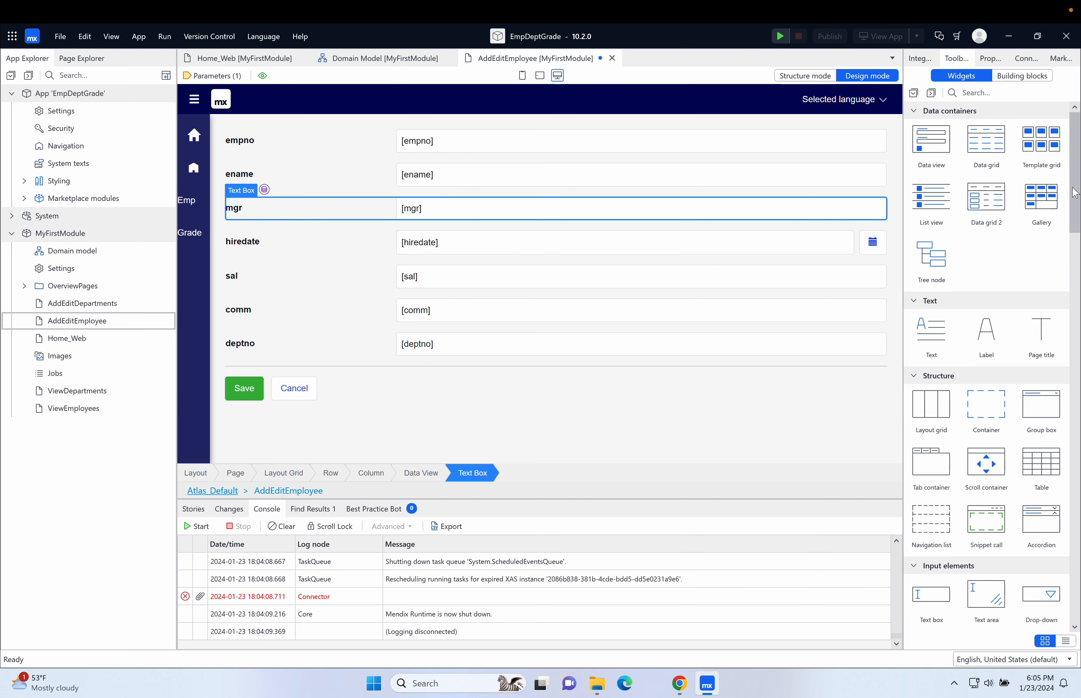
- Insert a Drop-down input widget between the ename and mgr fields of the employee form
left_click_drag(1074, 193, 1076, 282)
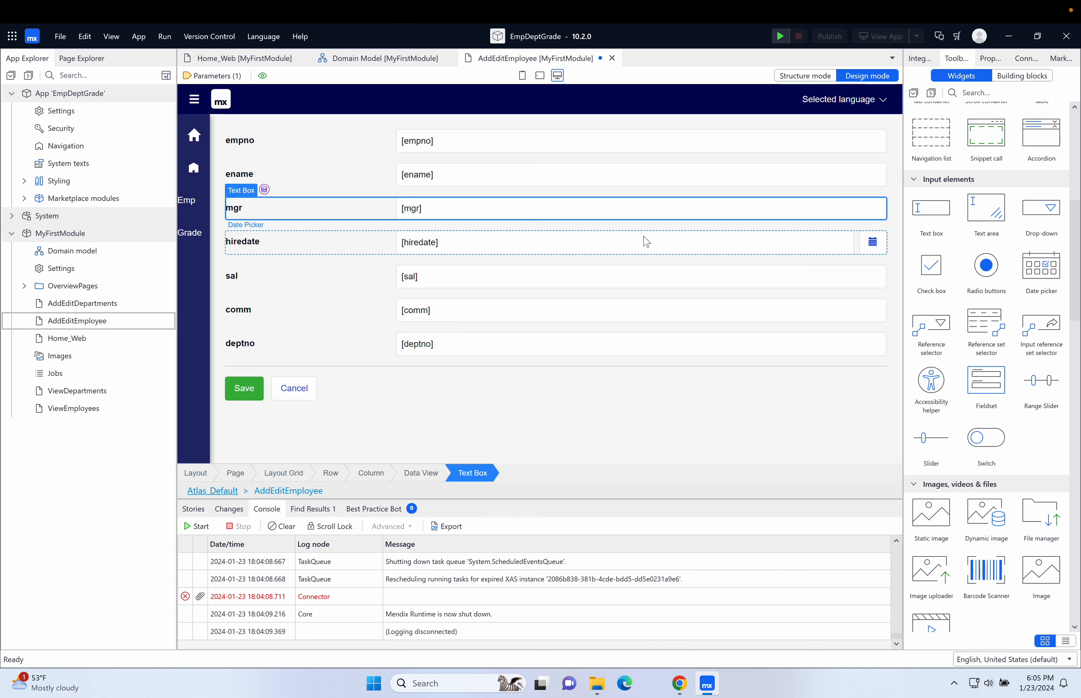
scroll(995, 223, "down", 2)
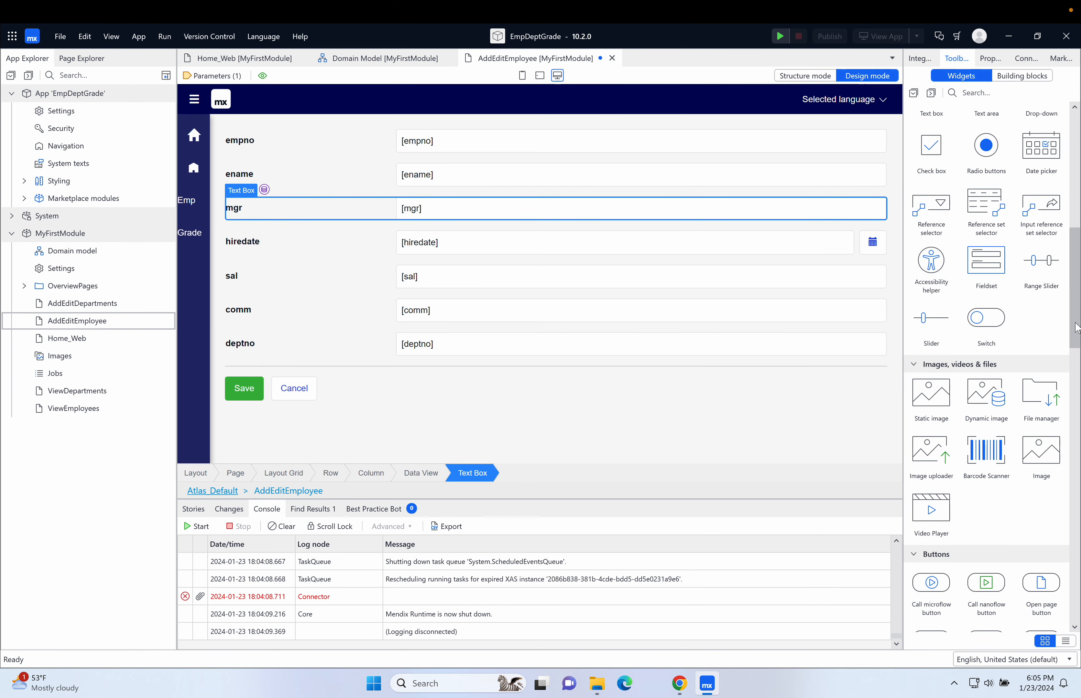
scroll(1073, 285, "up", 2)
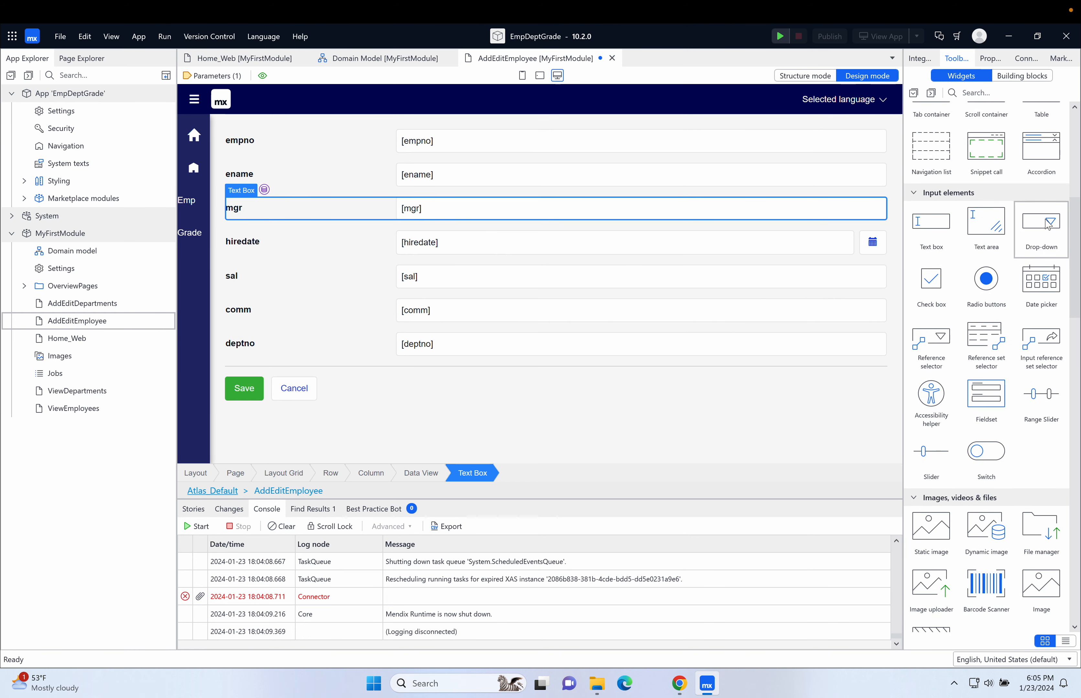
left_click_drag(1047, 225, 530, 199)
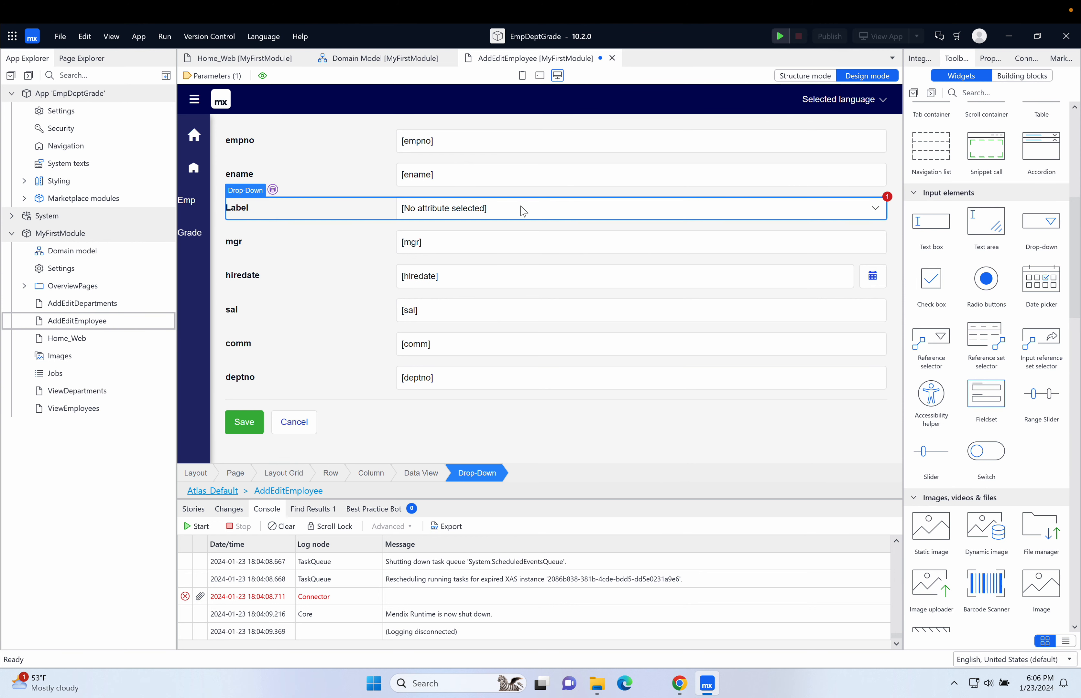
- Bind the new drop-down to the Employee data view's job attribute of enumeration type Jobs
double_click(476, 218)
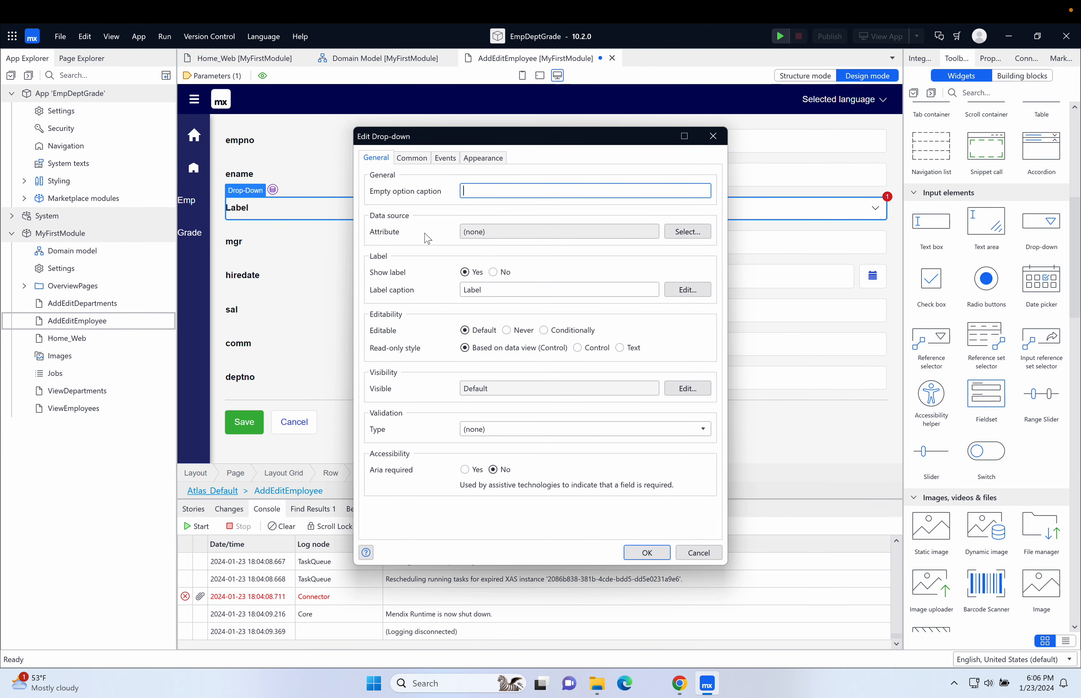
left_click(694, 232)
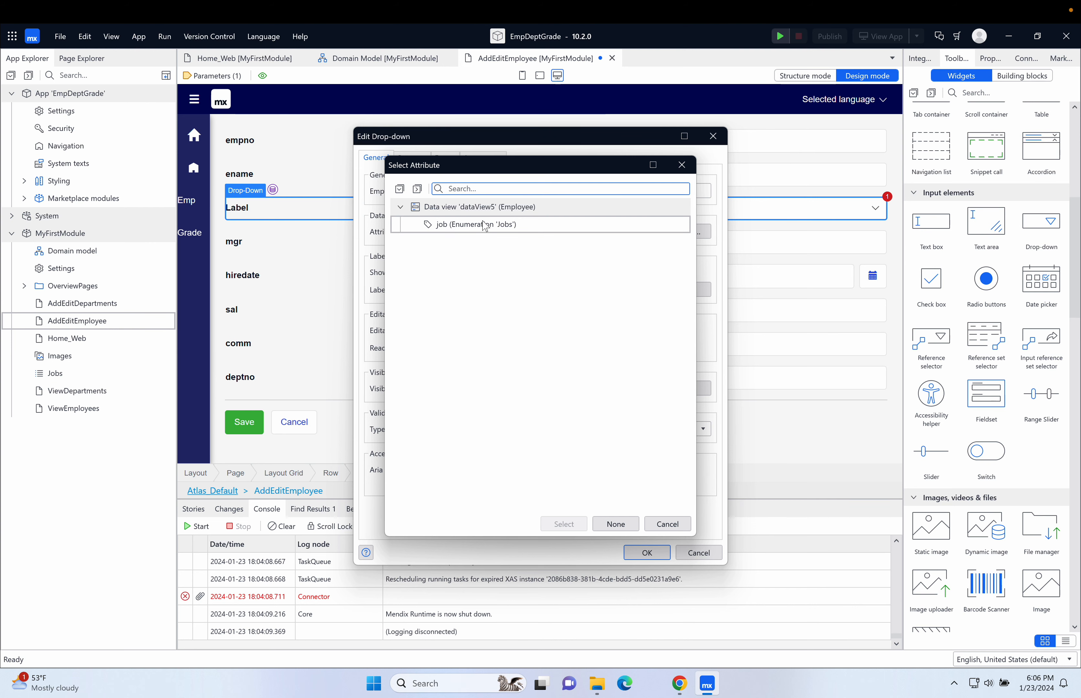
left_click(457, 232)
left_click(567, 523)
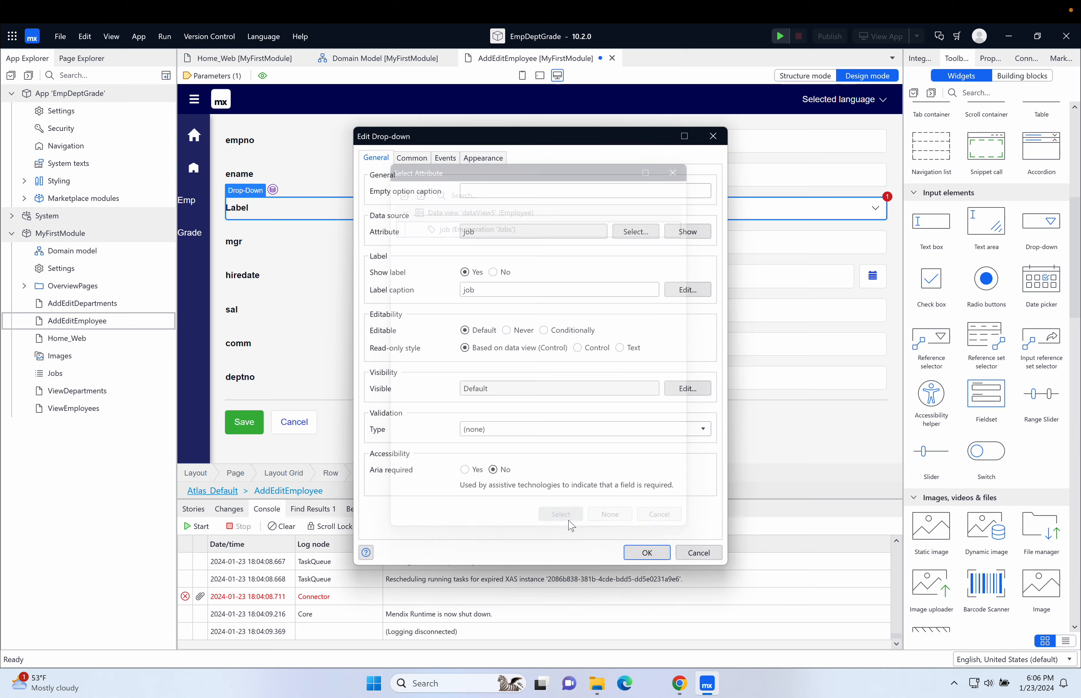
left_click(646, 553)
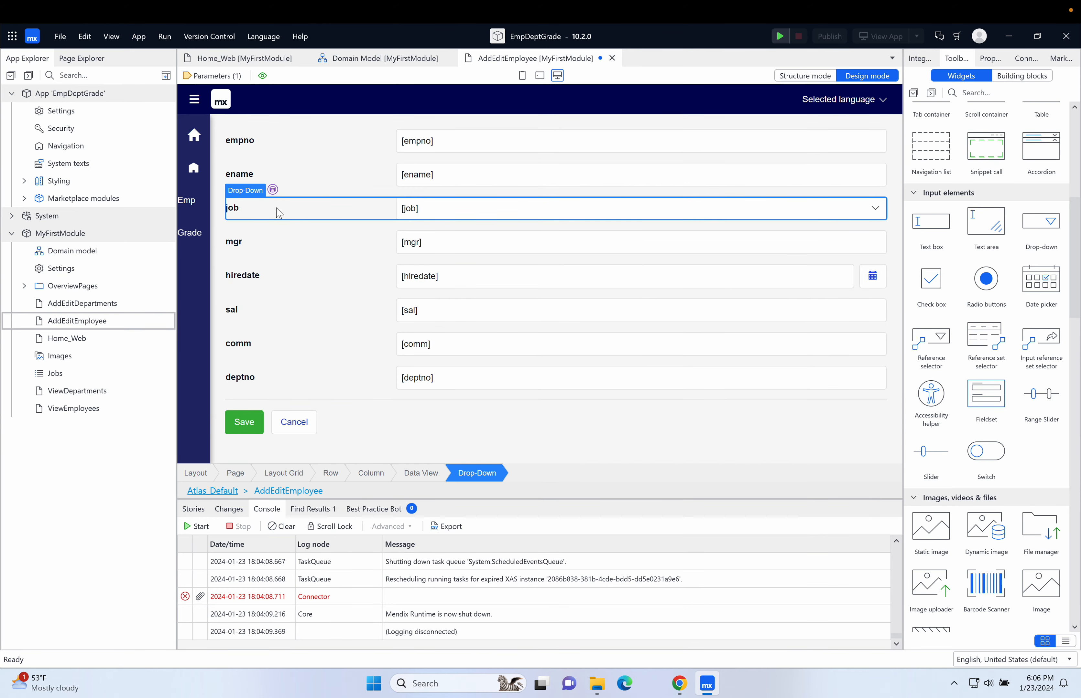
- Try to run the app, saving the AddEditEmployee page changes, and dismiss the resulting message
left_click(780, 36)
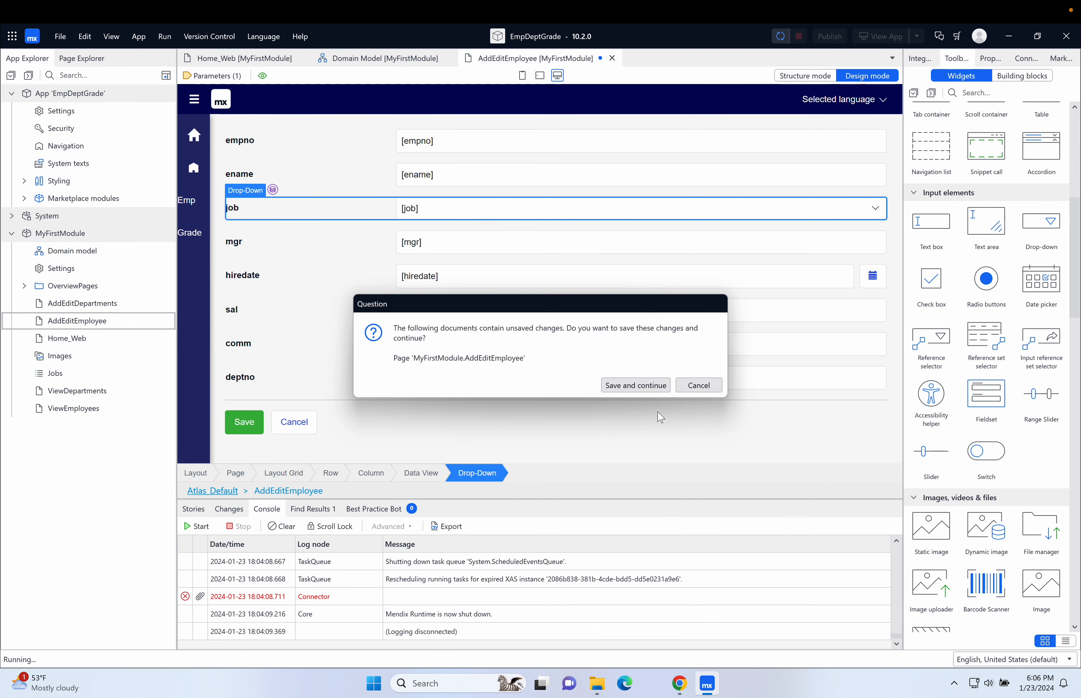
left_click(636, 385)
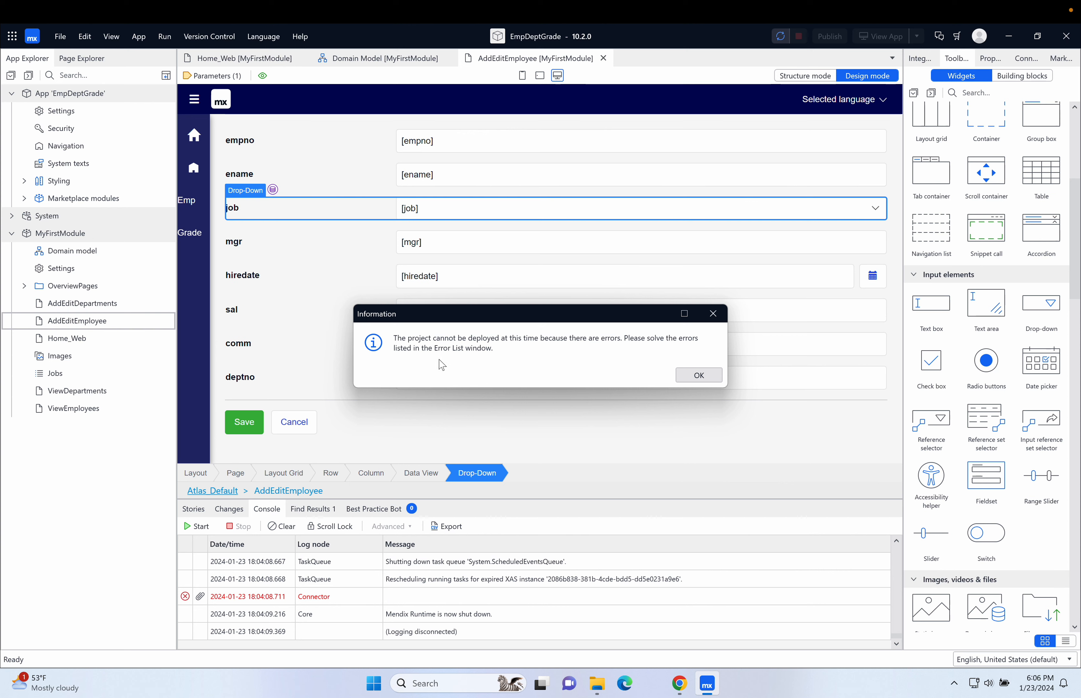
left_click(699, 375)
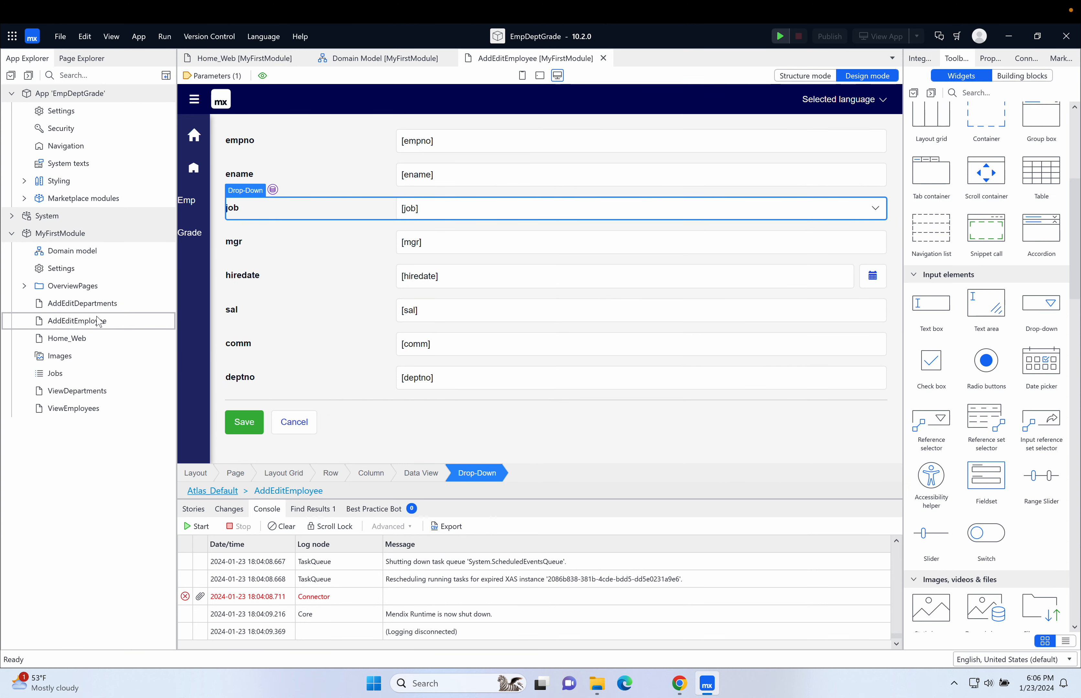
- Open the ViewEmployees page and delete the {job} text from the employee list view's row
double_click(88, 410)
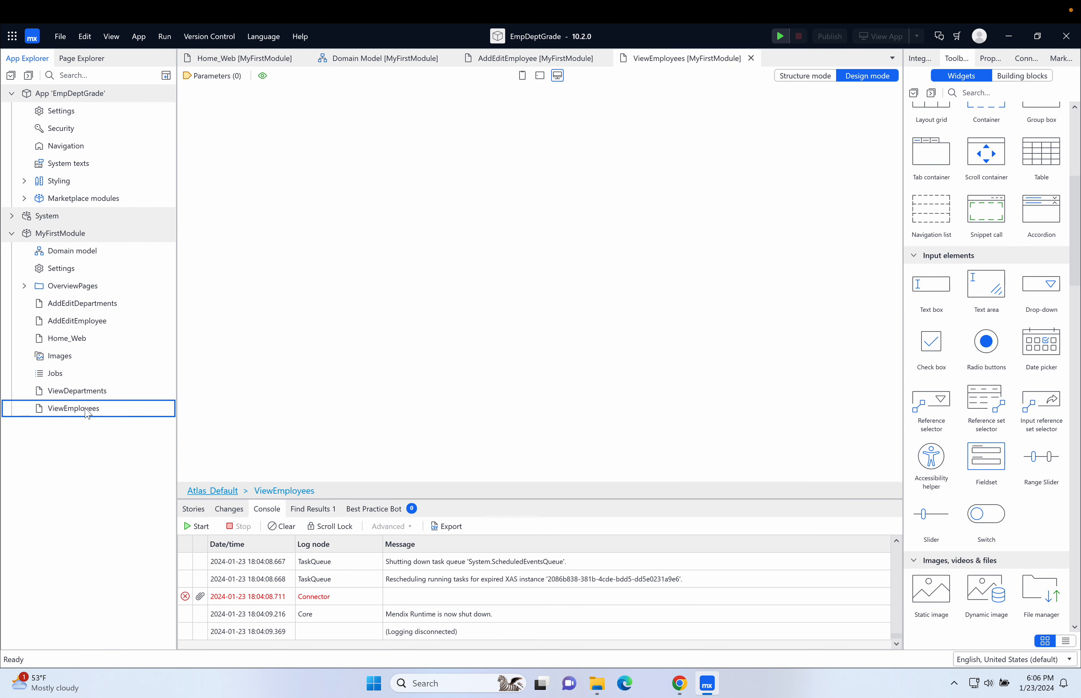
left_click(788, 421)
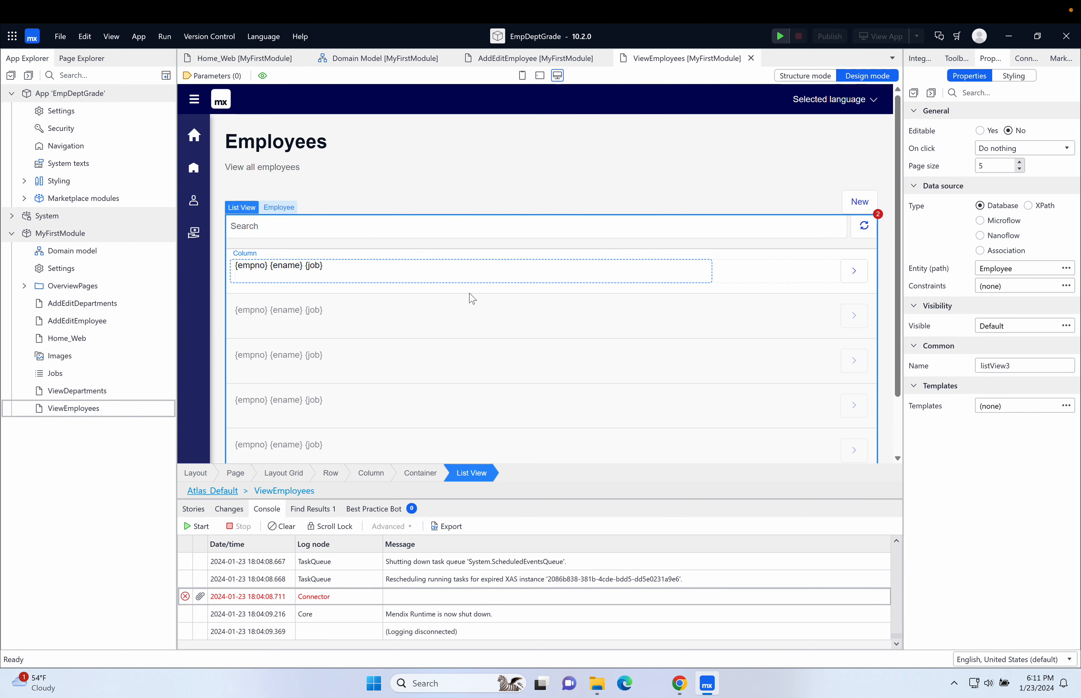
right_click(318, 271)
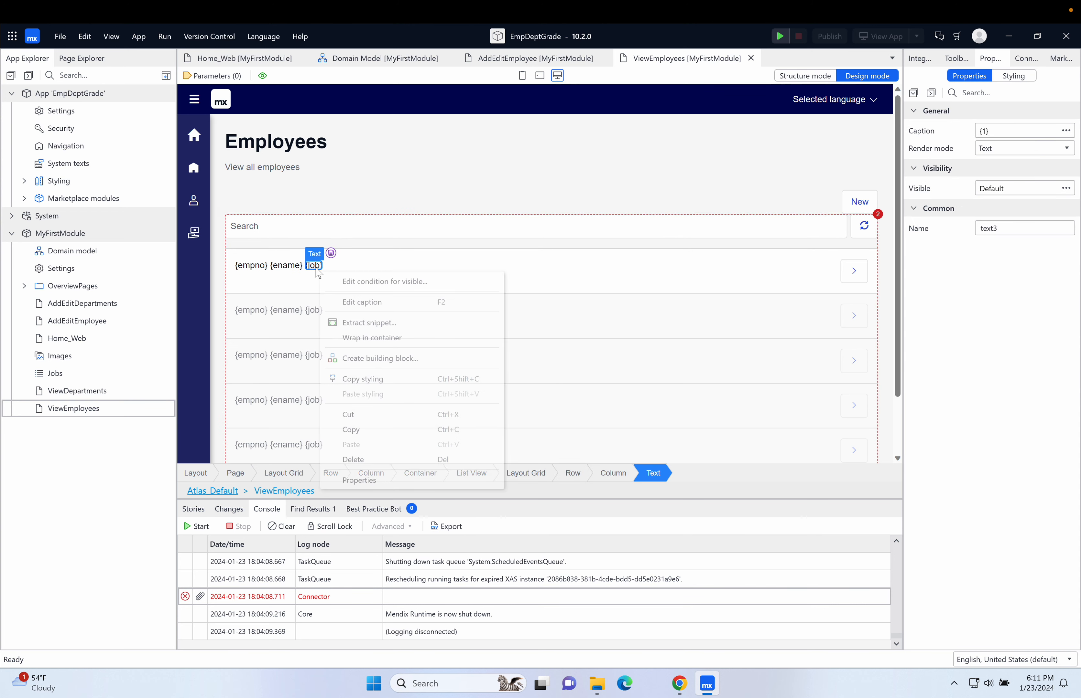
left_click(365, 459)
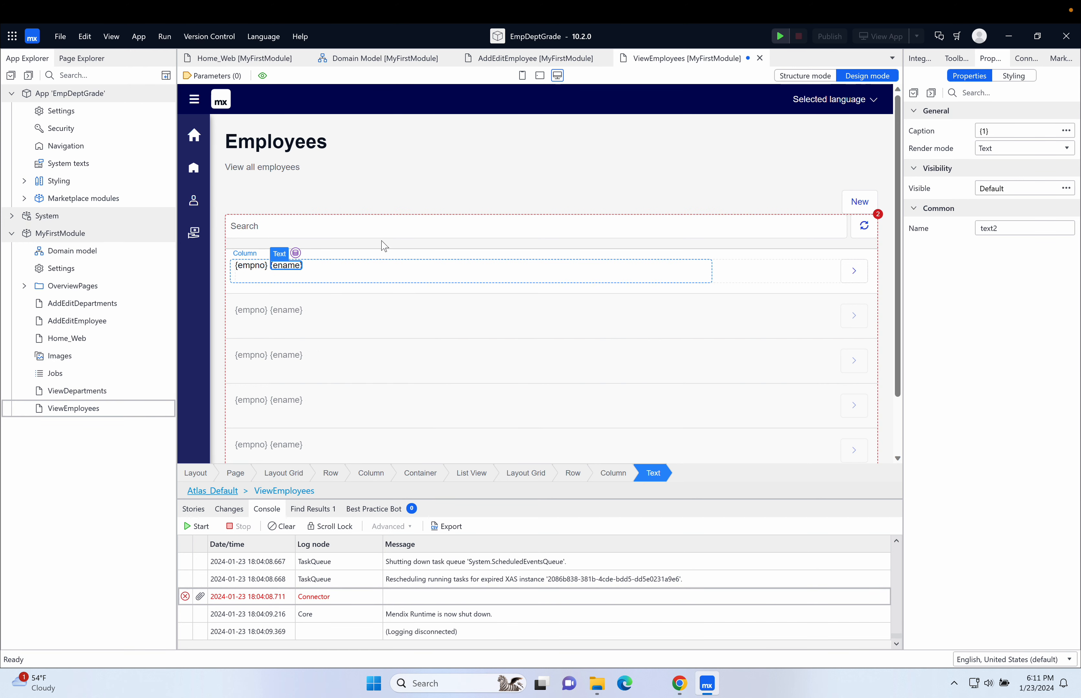
- In the page's structure view, remove job from the employee list view's search attributes, then return to the design view
left_click(374, 231)
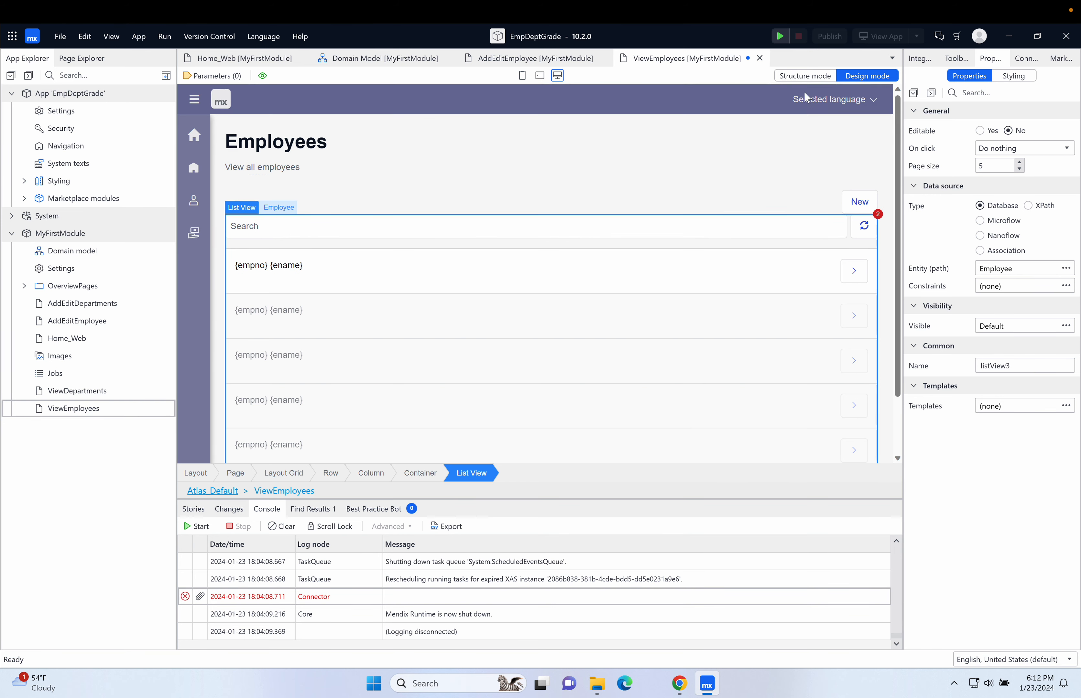
left_click(804, 77)
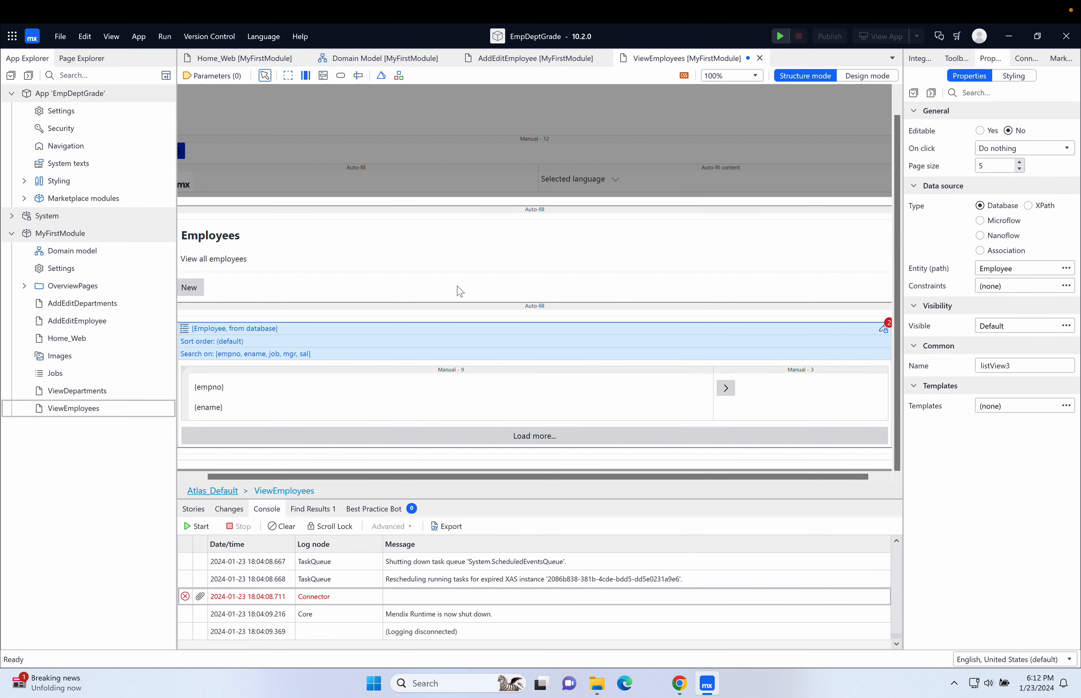
scroll(414, 477, "left", 2)
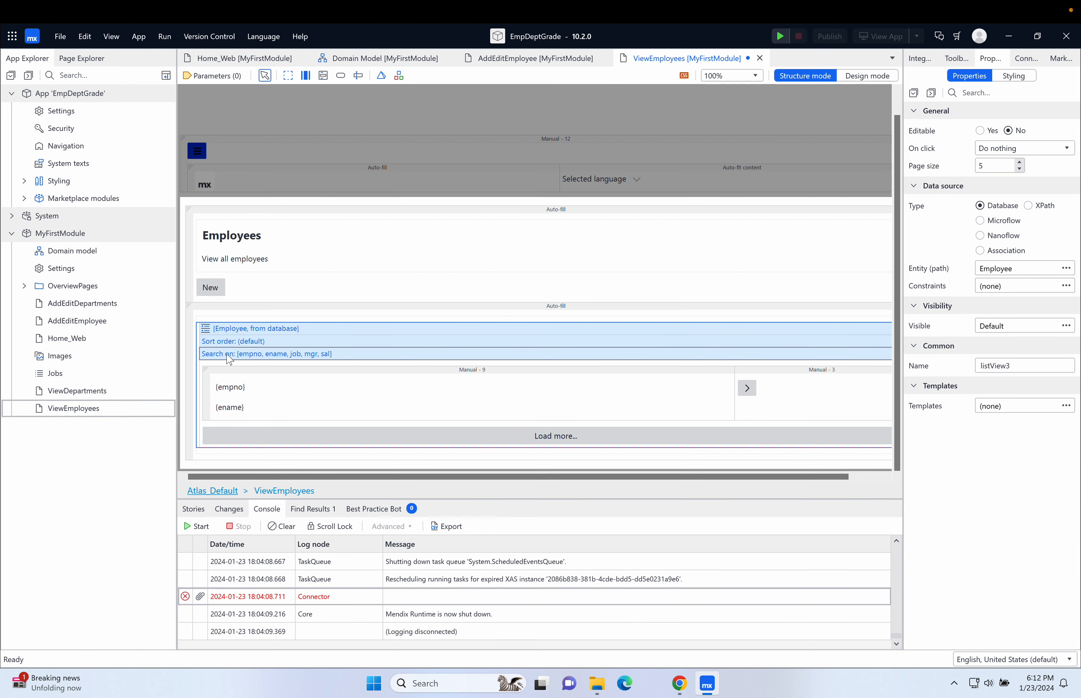
double_click(298, 358)
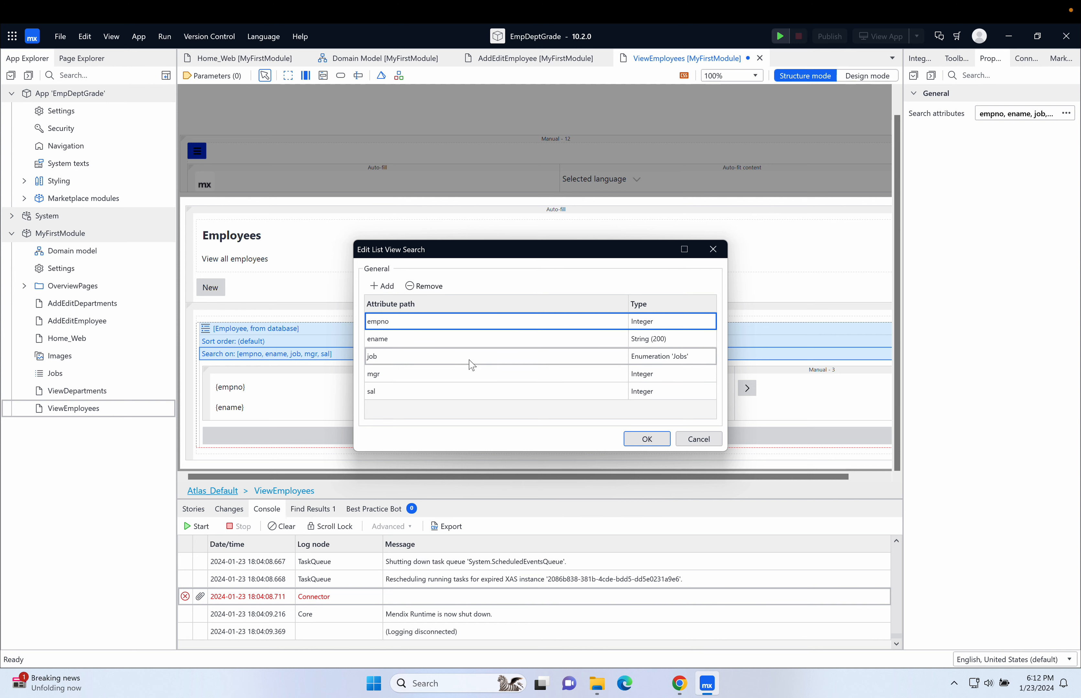
left_click(471, 364)
left_click(425, 286)
left_click(649, 439)
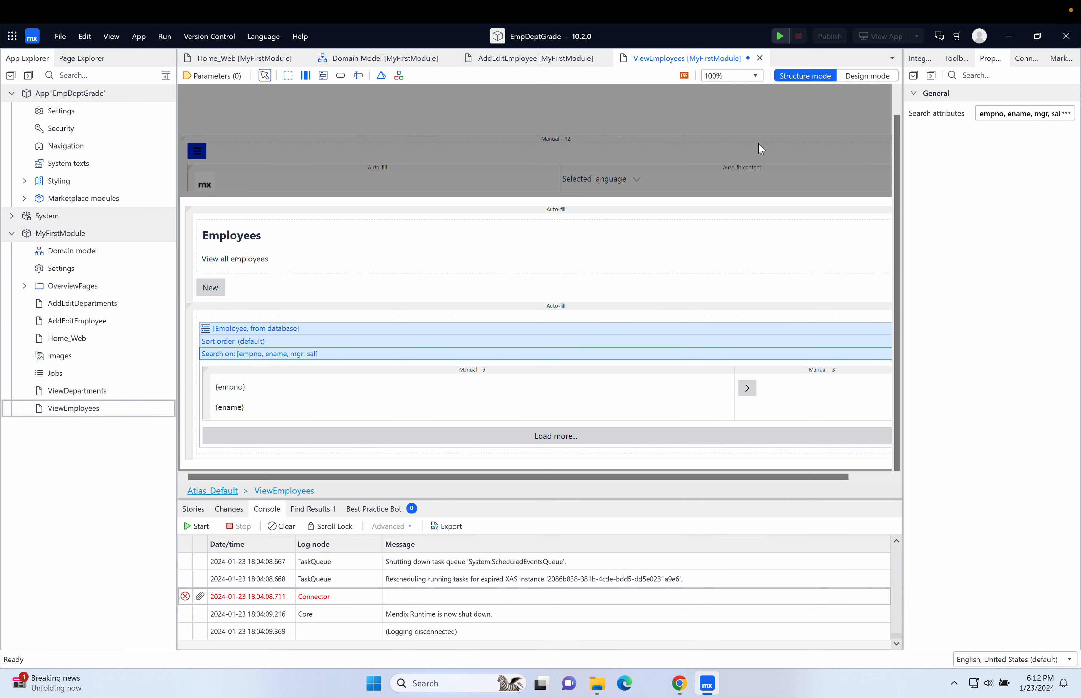
left_click(885, 75)
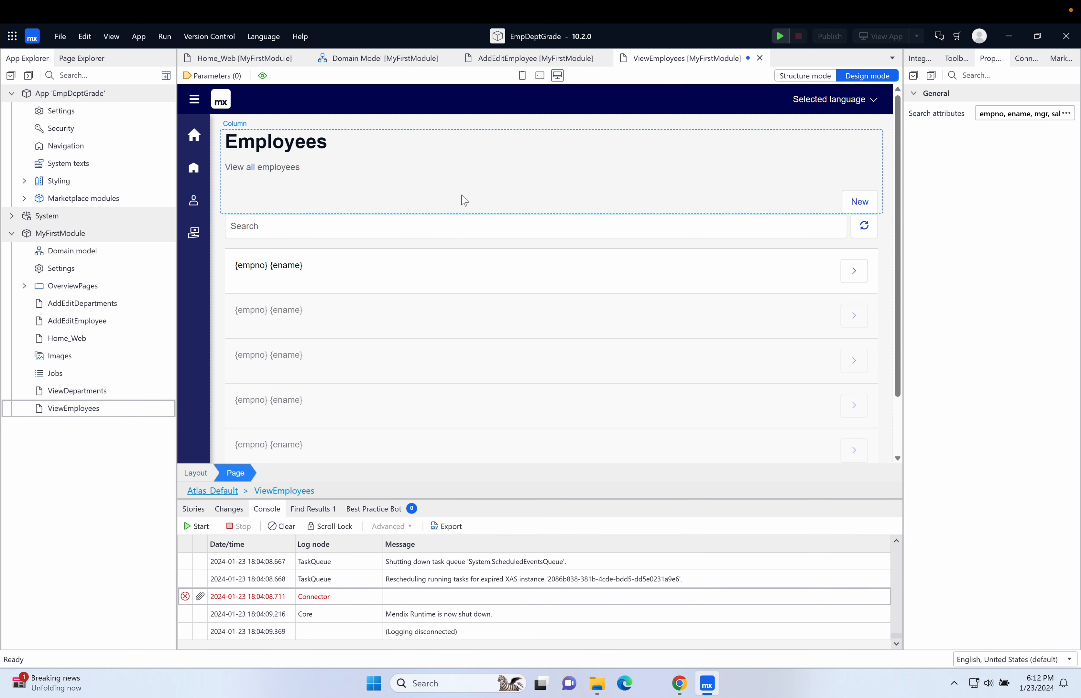
- Save the ViewEmployees page, run the app locally and open it in the browser
key("ctrl+s")
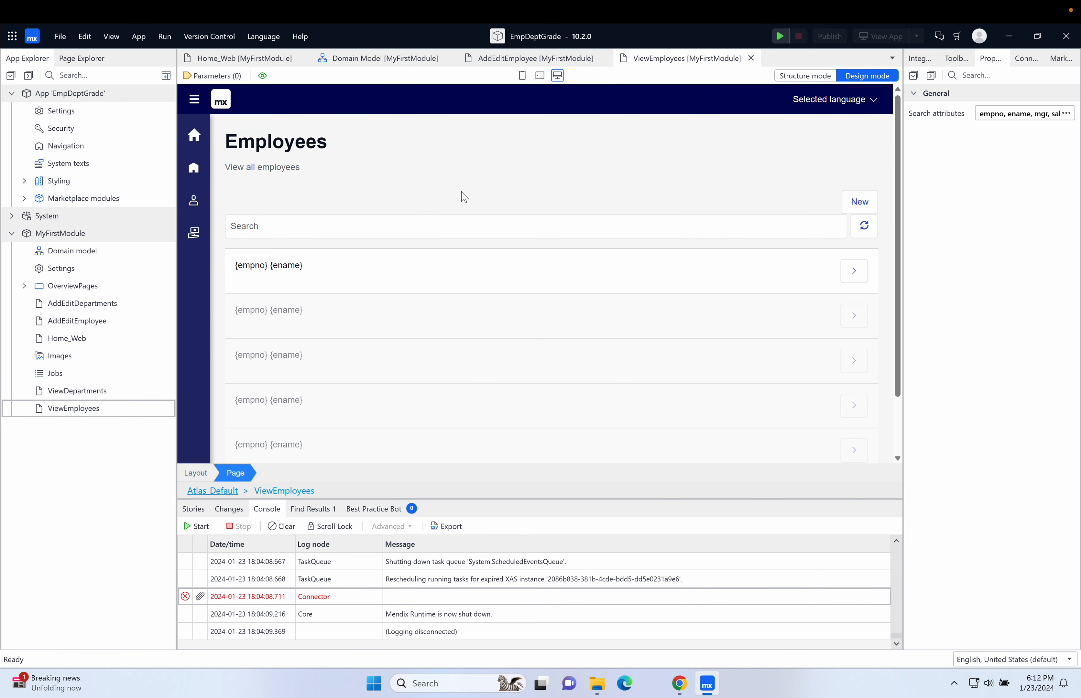
left_click(779, 36)
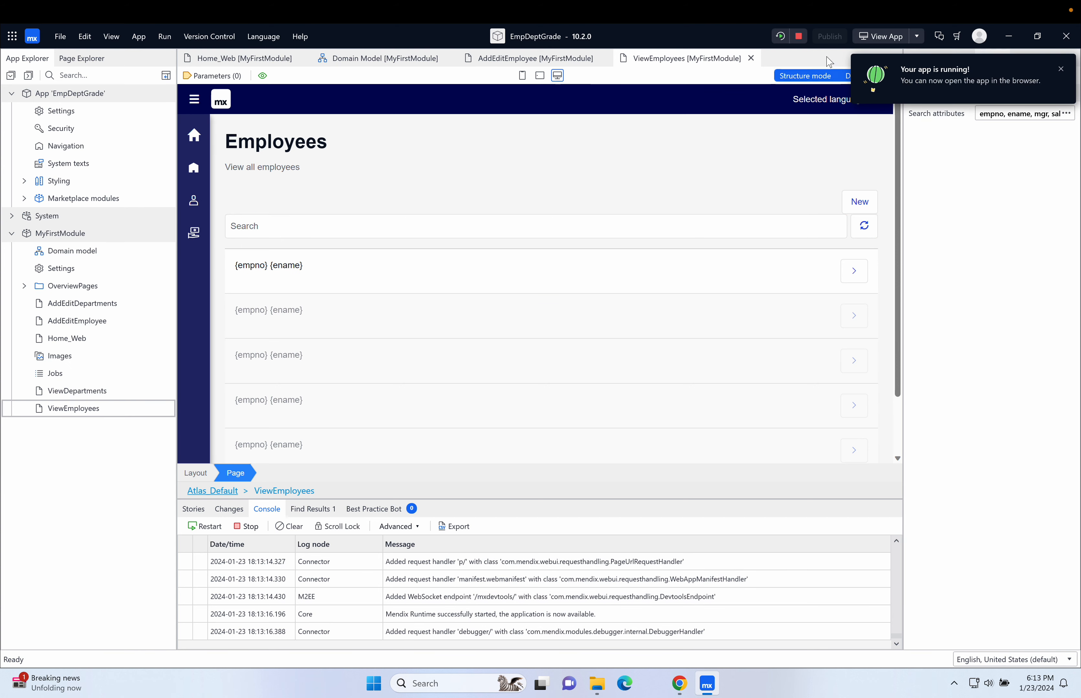
left_click(878, 36)
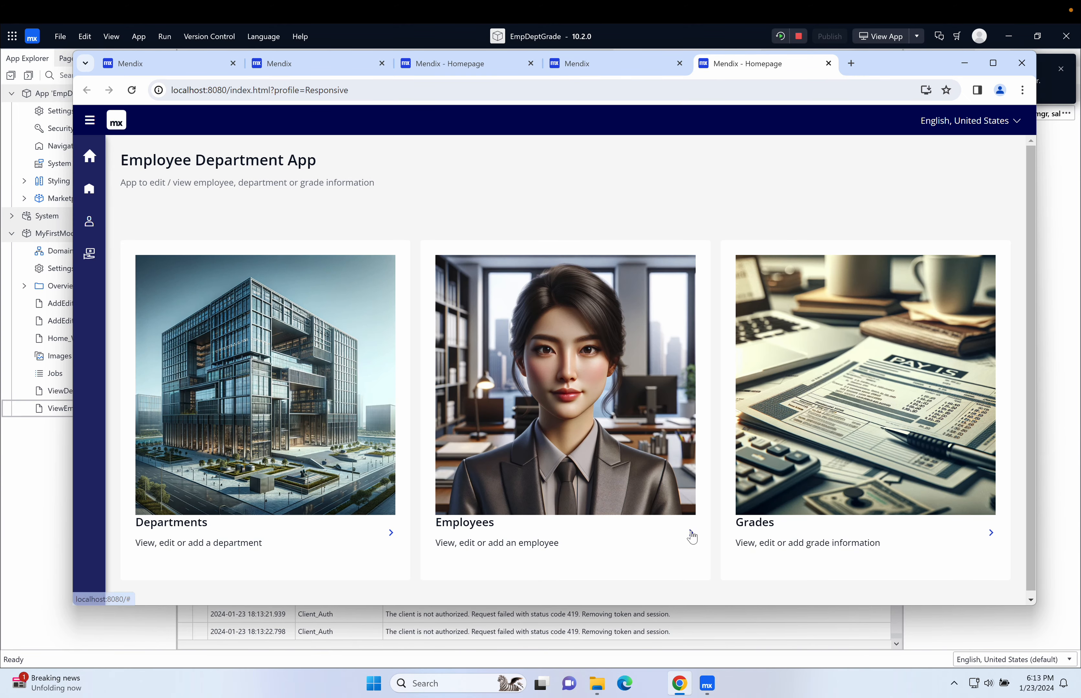
- Open the first employee in the running app's Employees list and set the job to Admin
left_click(691, 535)
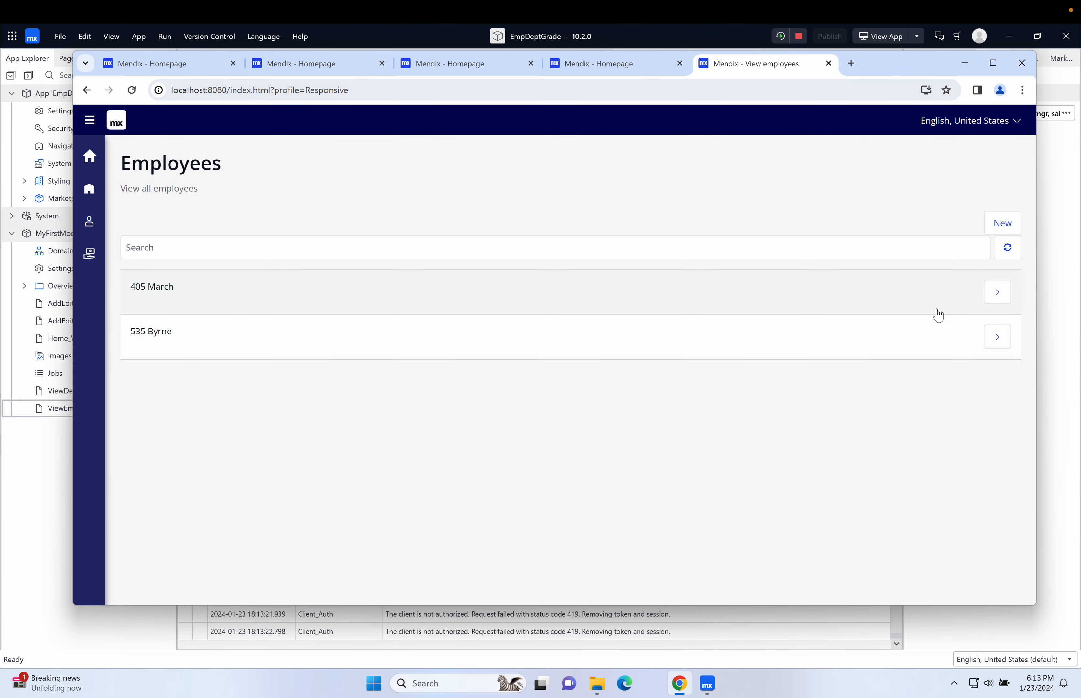
left_click(999, 298)
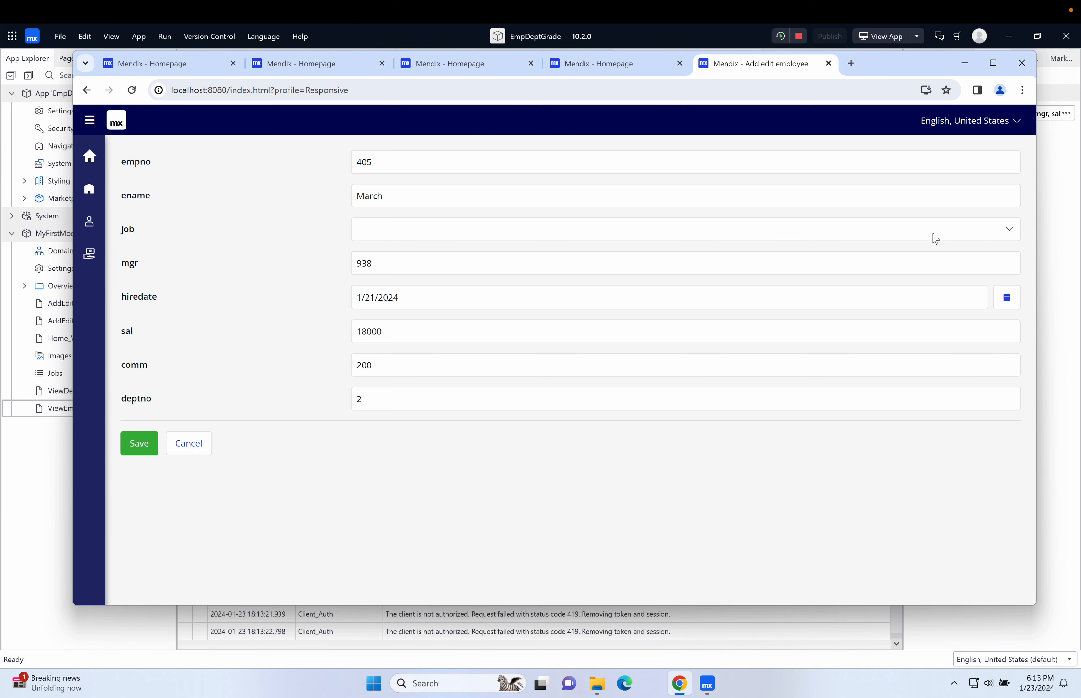
left_click(1009, 232)
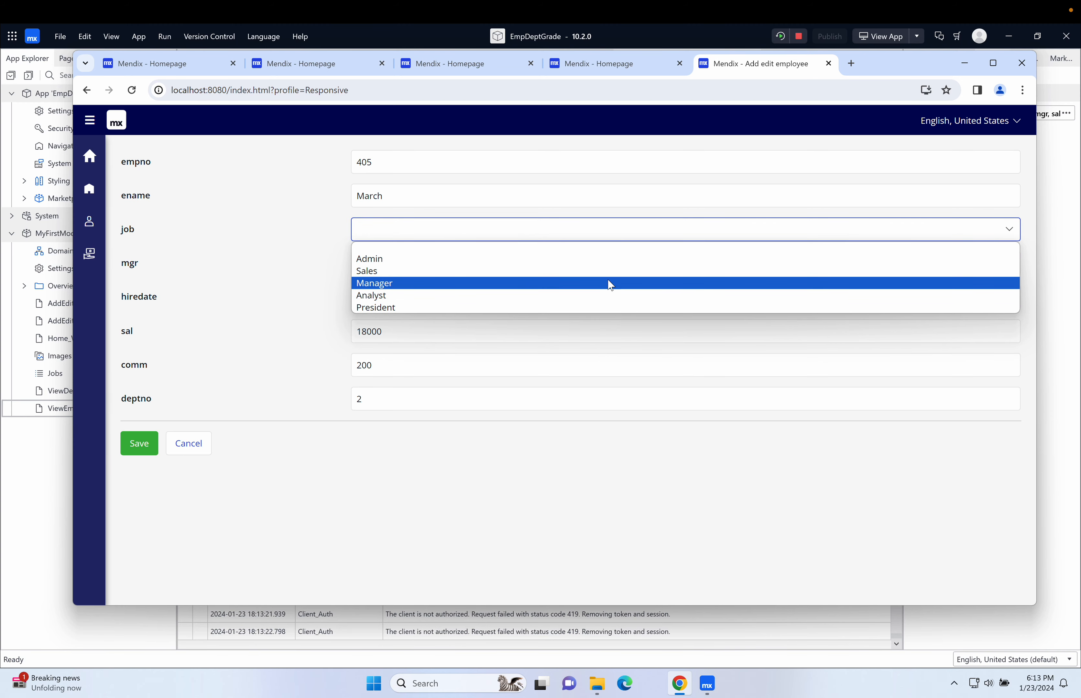
left_click(608, 259)
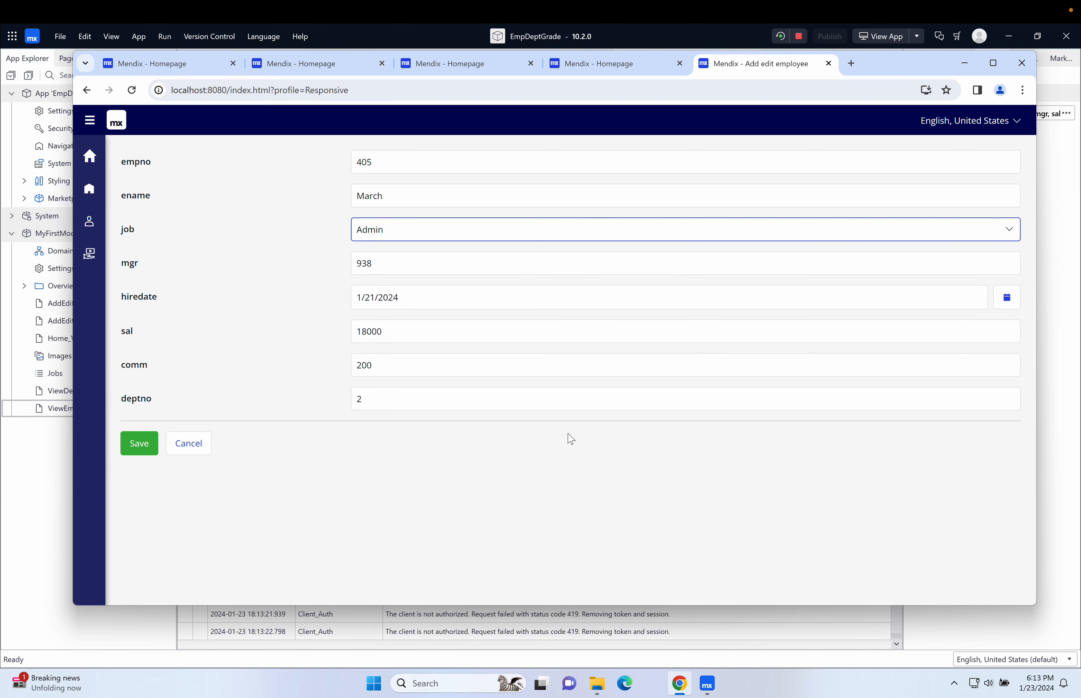
- Save the first employee's record, and set the second employee's job to Manager and save it
left_click(125, 451)
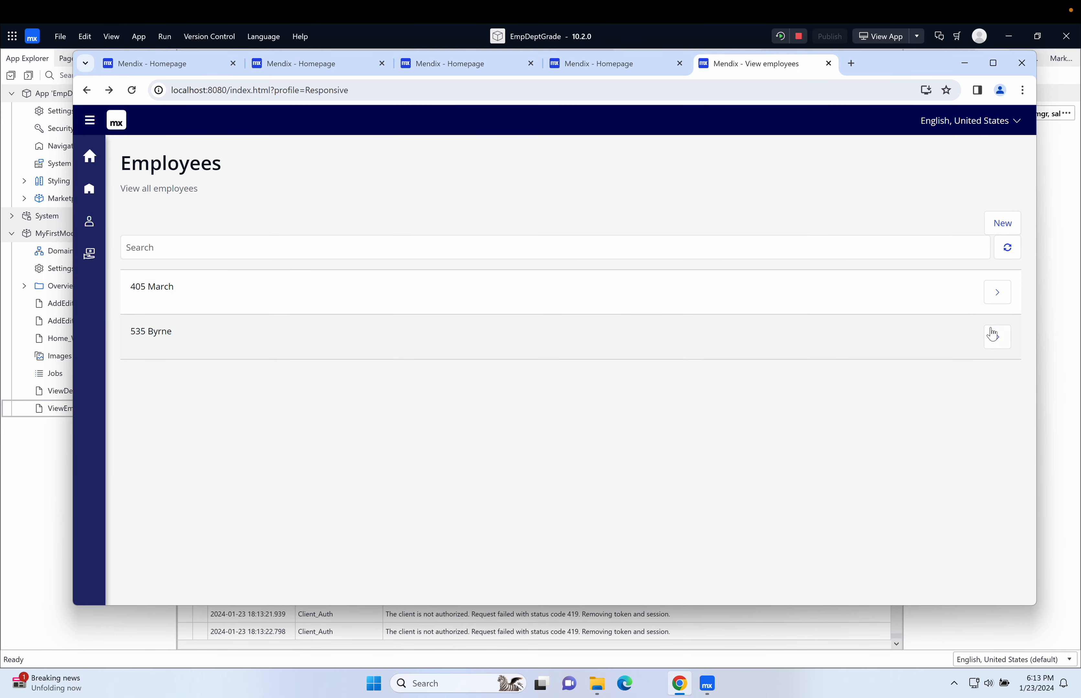
left_click(995, 336)
left_click(433, 238)
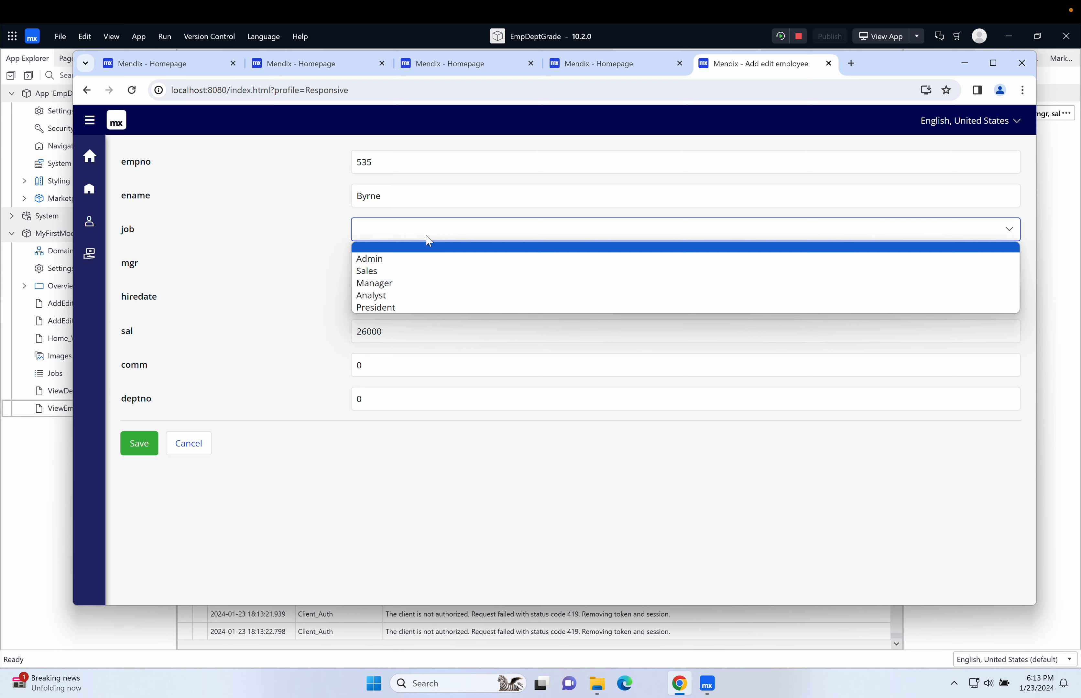
left_click(433, 284)
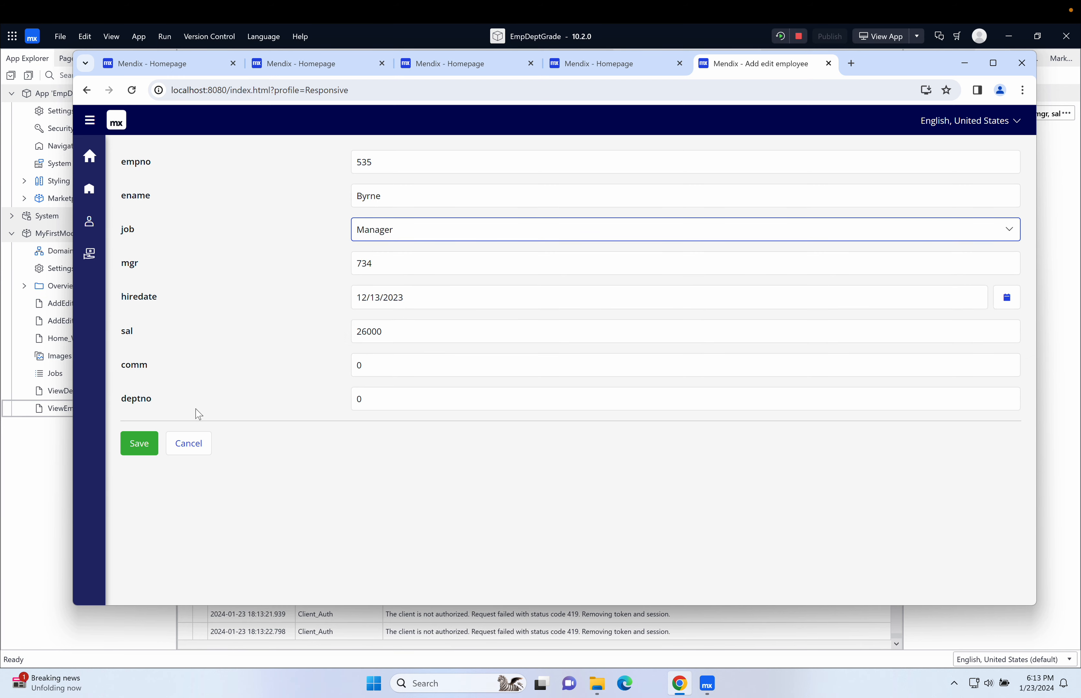
left_click(141, 451)
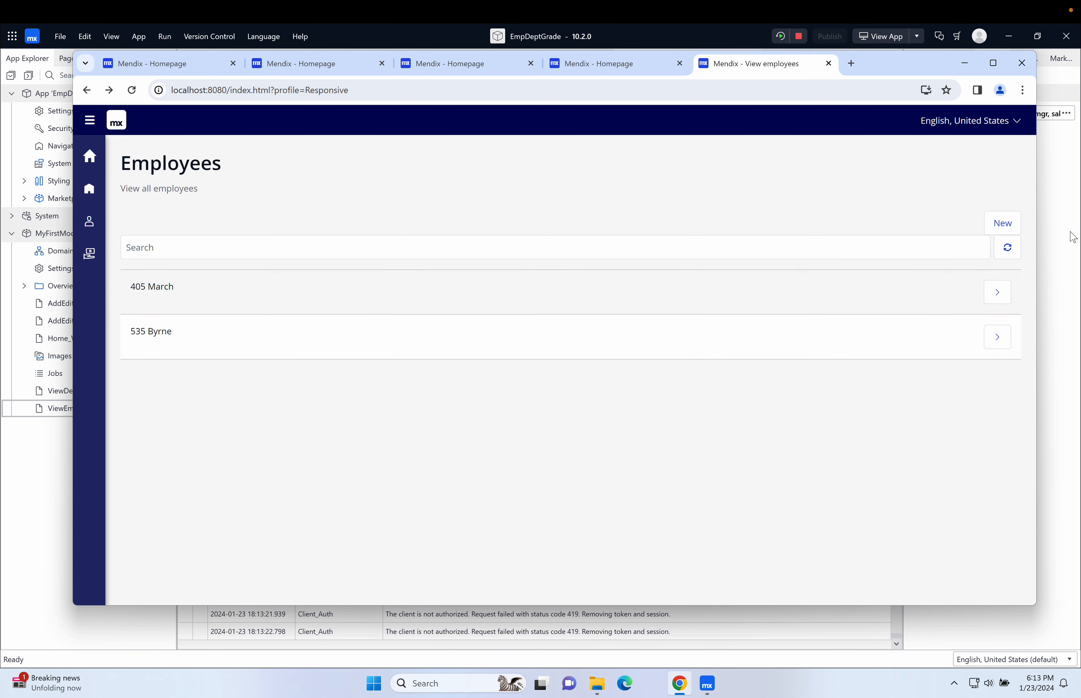
- Check the predefined job options in a new employee form and cancel the form without saving
left_click(1001, 223)
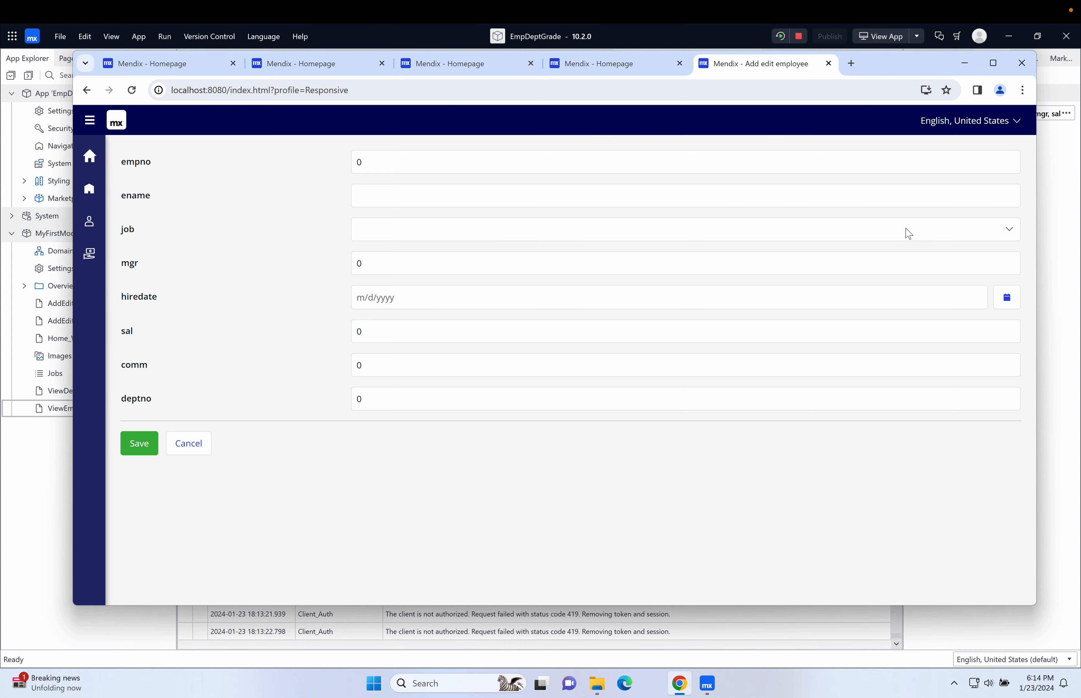
left_click(1009, 231)
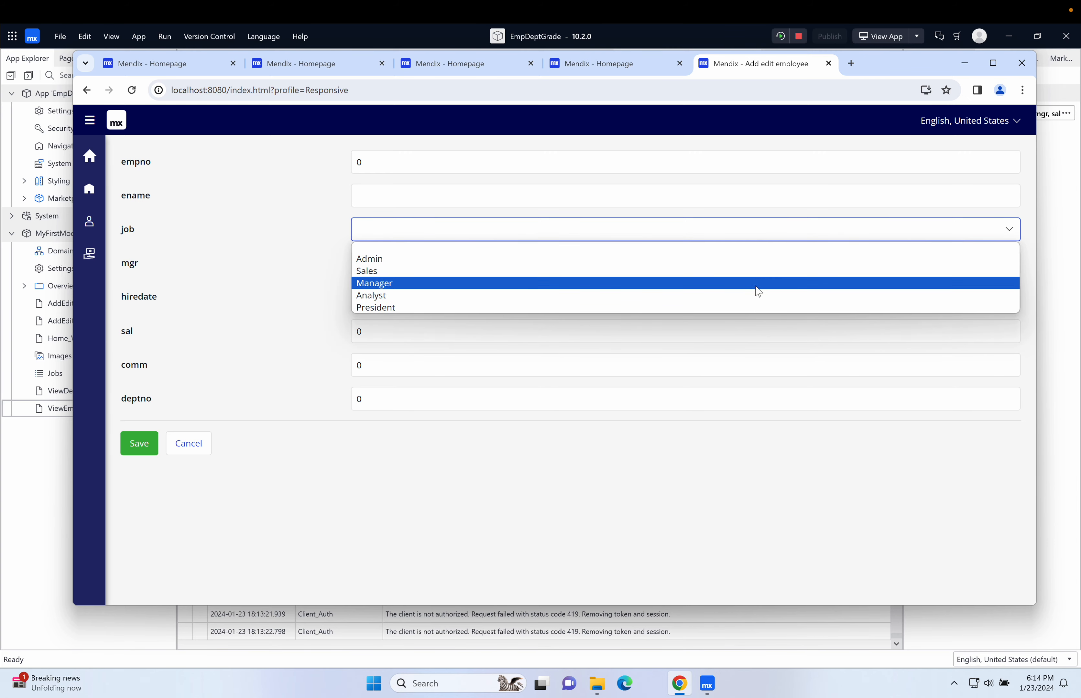
left_click(677, 509)
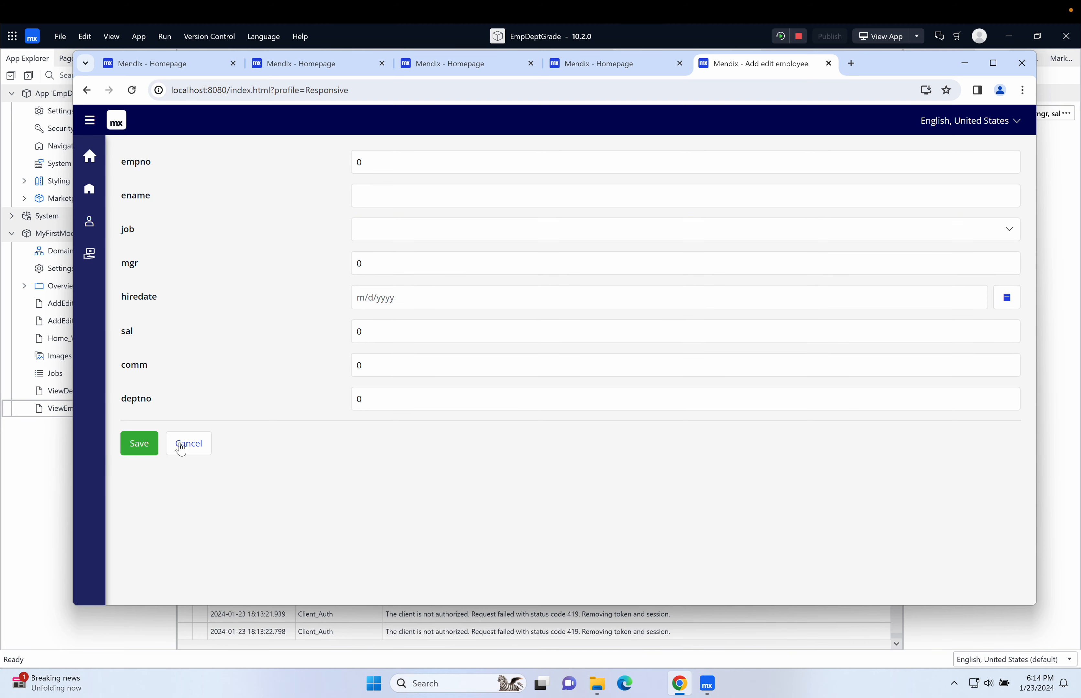
left_click(198, 448)
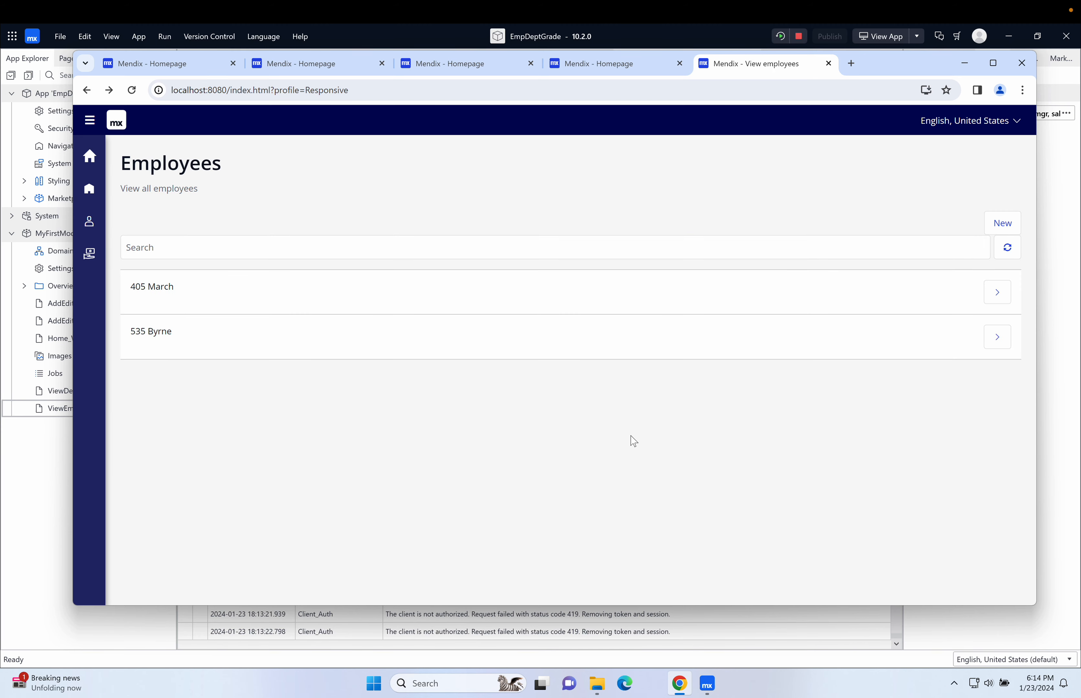